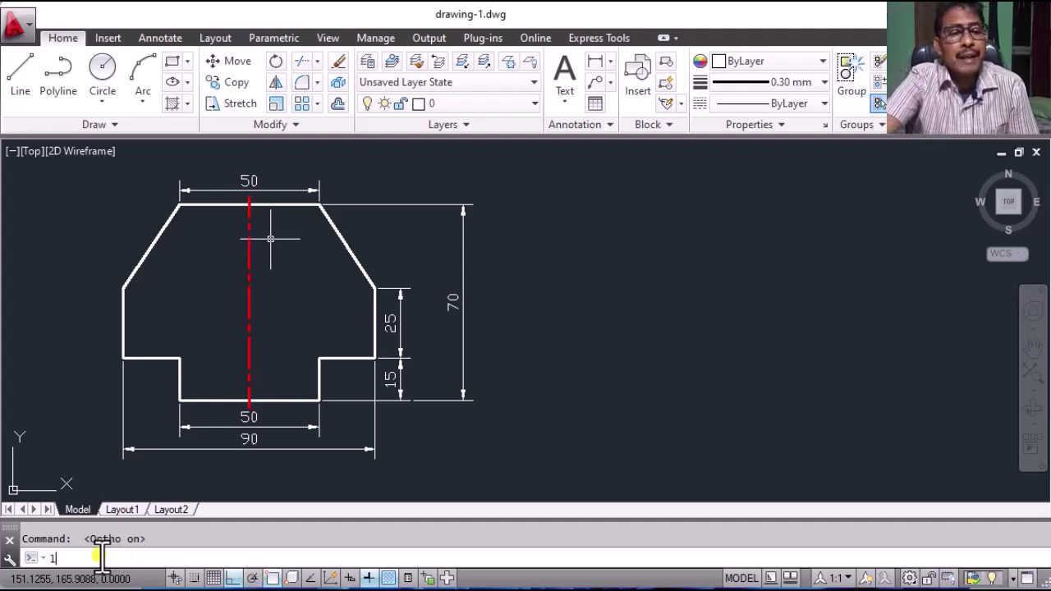
# - Draw the half profile's 25-unit top edge rightward, 70-unit vertical edge downward and 25-unit bottom edge leftward, beside the reference drawing
pyautogui.write('l')
pyautogui.press('Return')
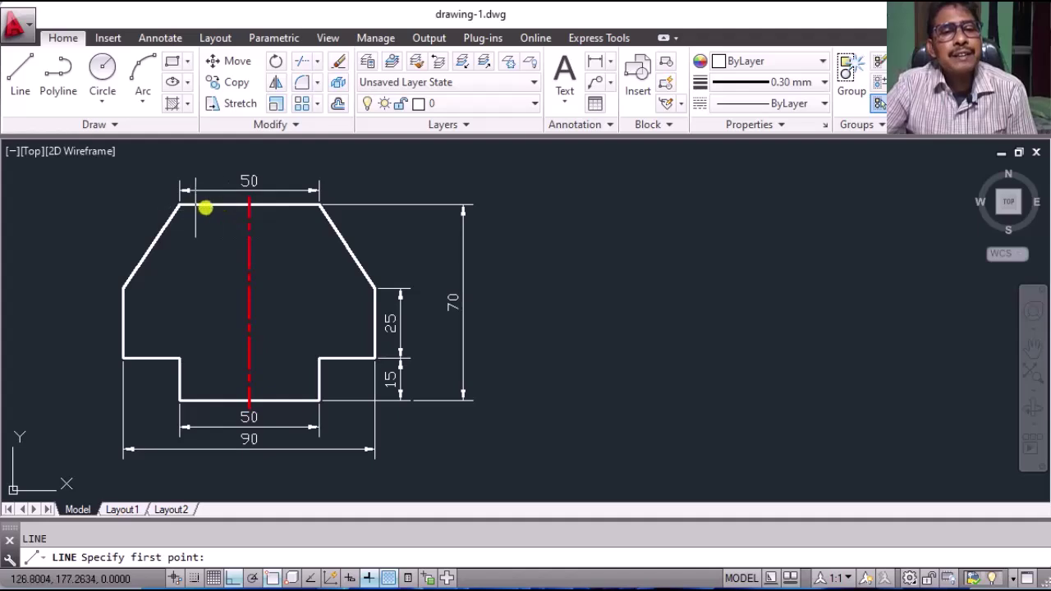
pyautogui.click(680, 207)
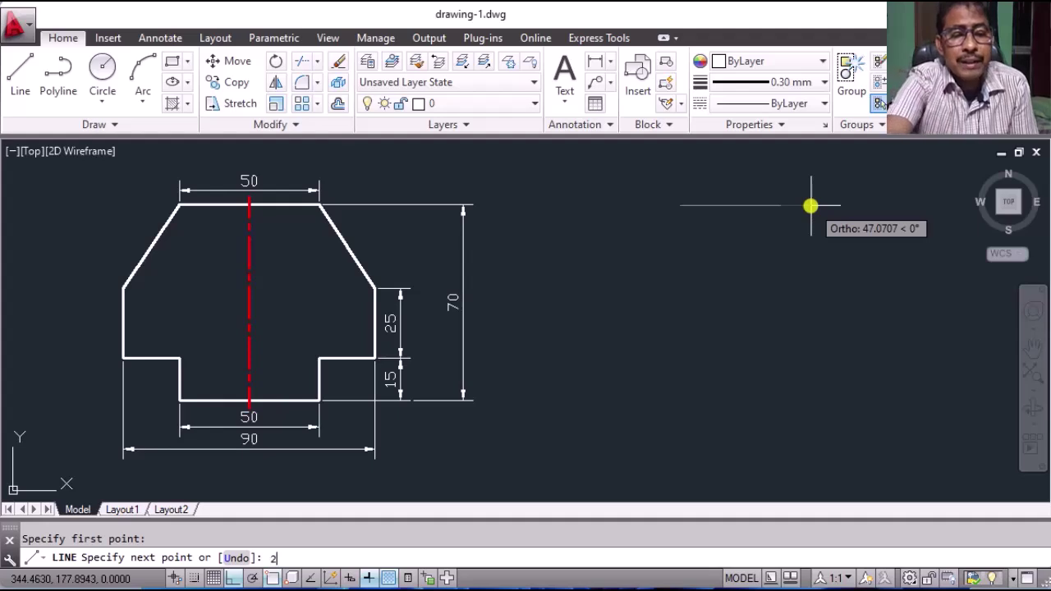
pyautogui.write('25')
pyautogui.press('Return')
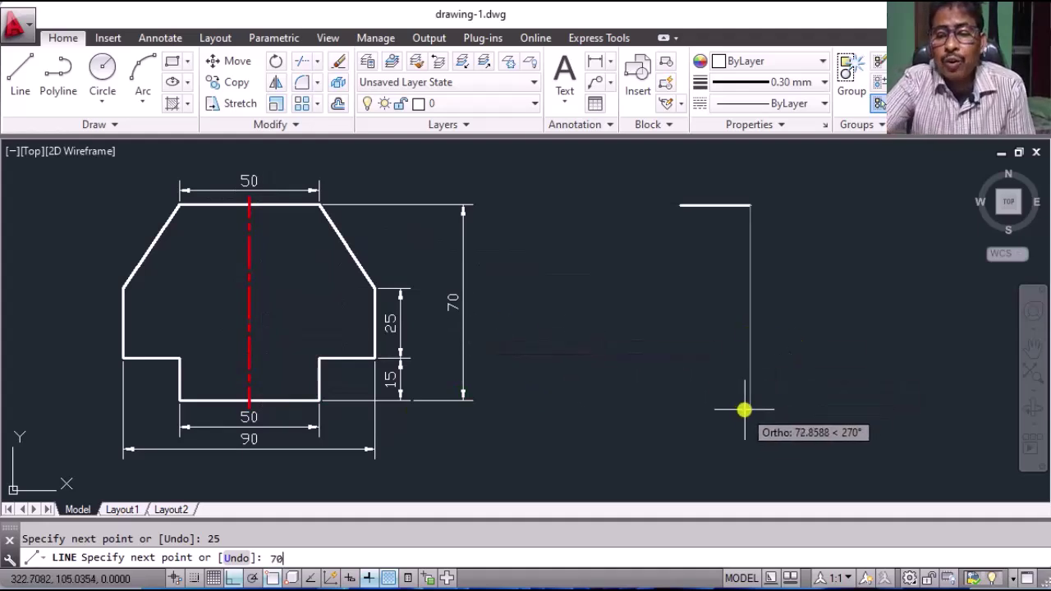
pyautogui.press('Return')
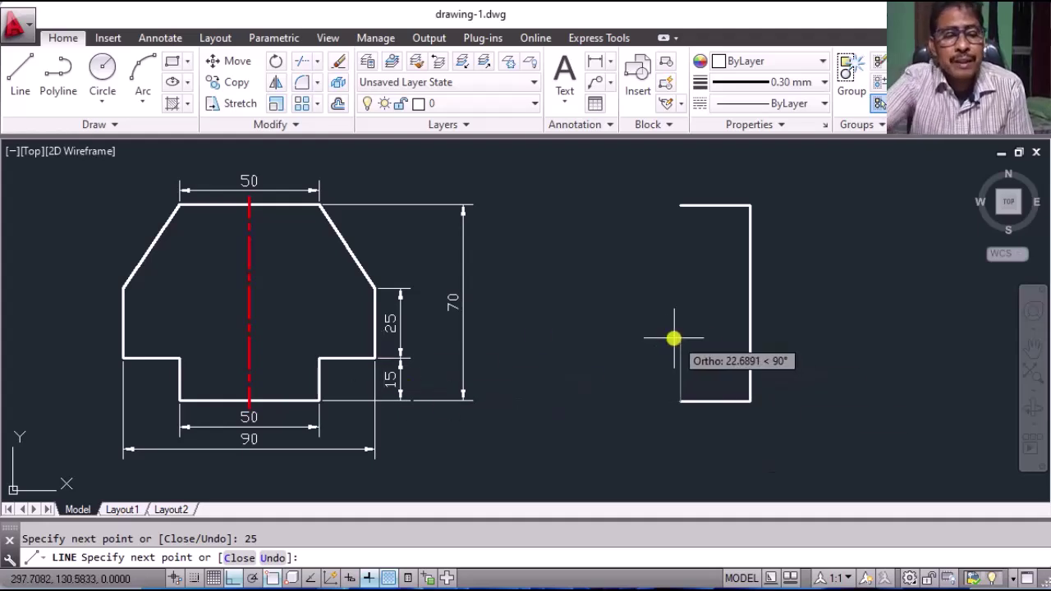
# - Continue the half profile 15 units up, 20 units left and 25 units up, finishing with a sloped line to its starting point
pyautogui.press('Return')
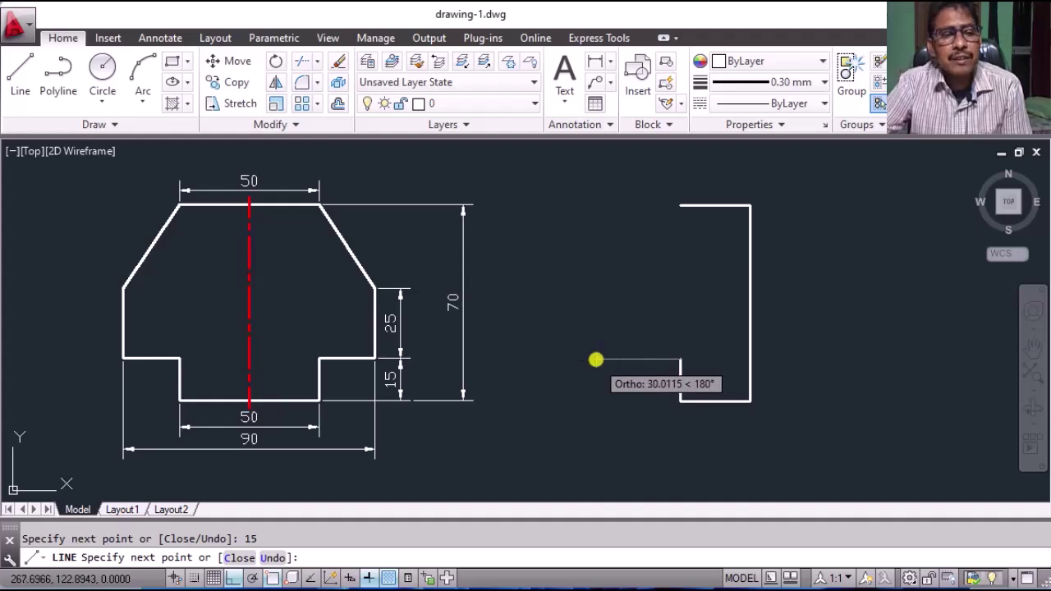
pyautogui.press('Return')
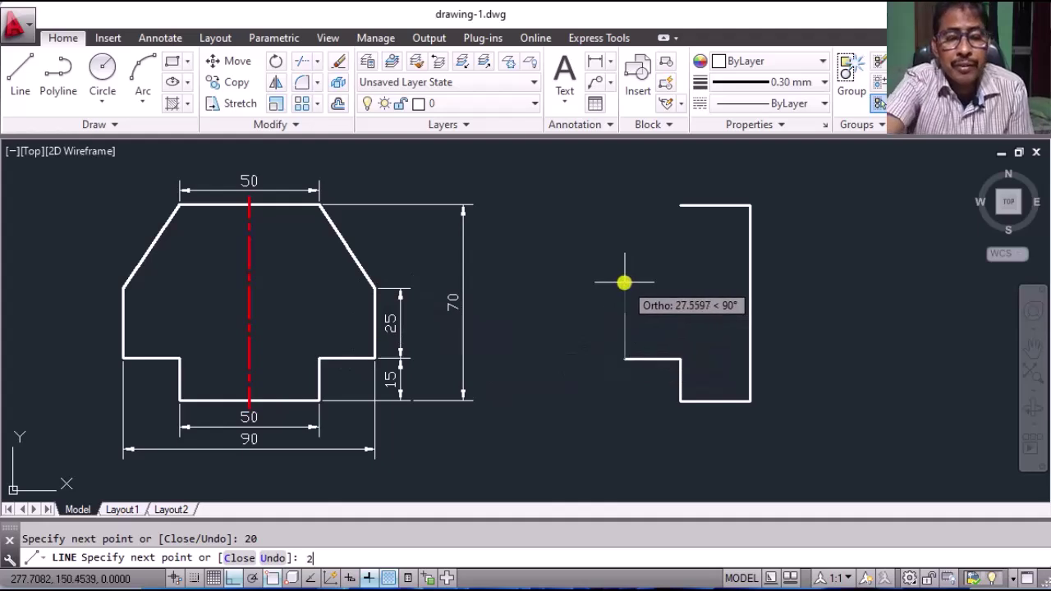
pyautogui.press('Return')
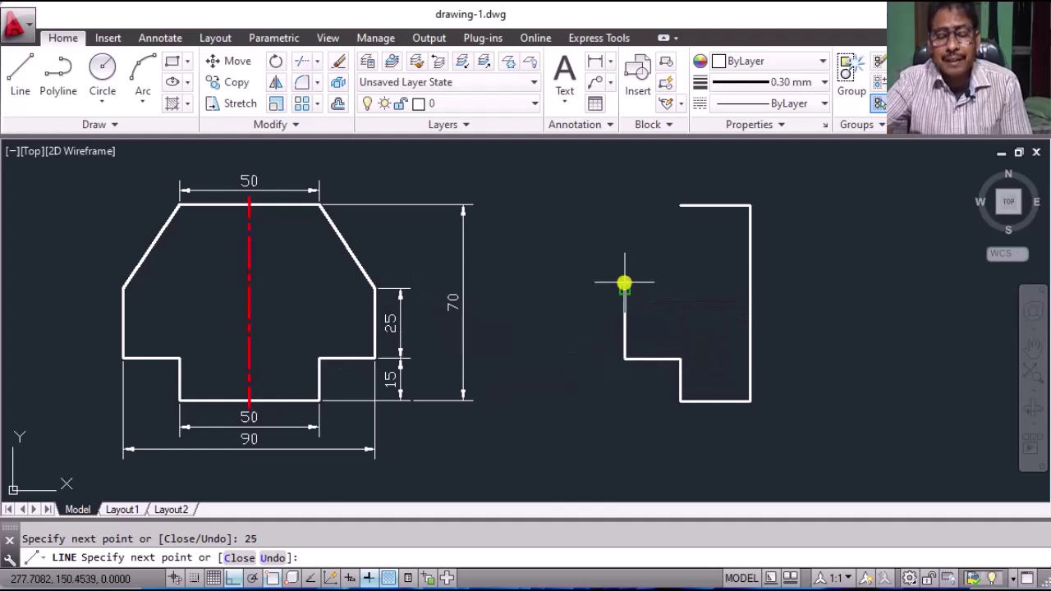
pyautogui.click(680, 205)
pyautogui.press('Return')
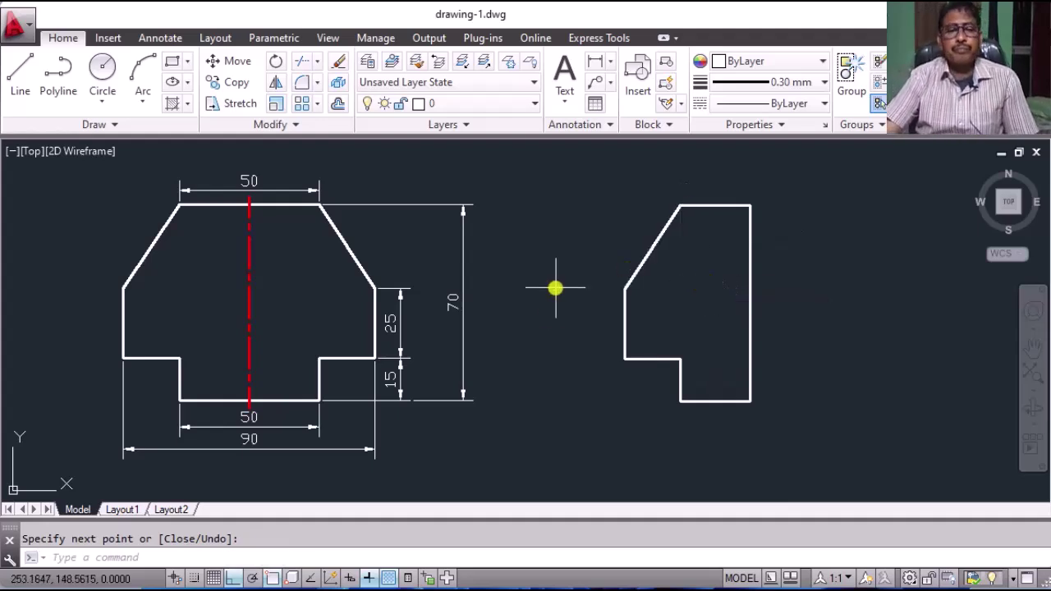
# - Turn off object snap and stretch the 70-unit vertical line about 11 units above the top edge and past the bottom edge
pyautogui.click(270, 579)
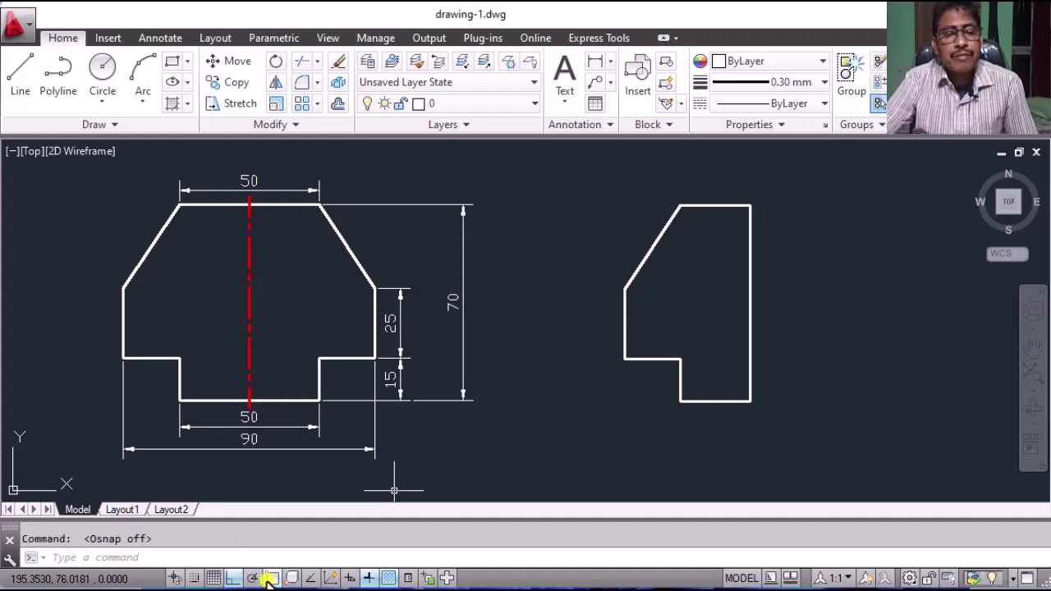
pyautogui.click(747, 325)
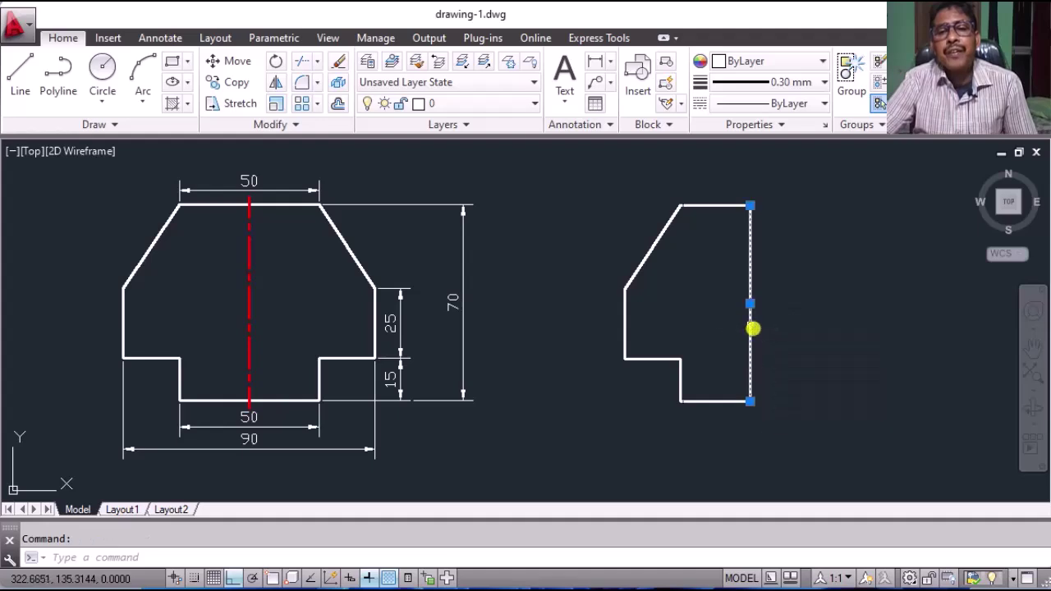
pyautogui.click(750, 205)
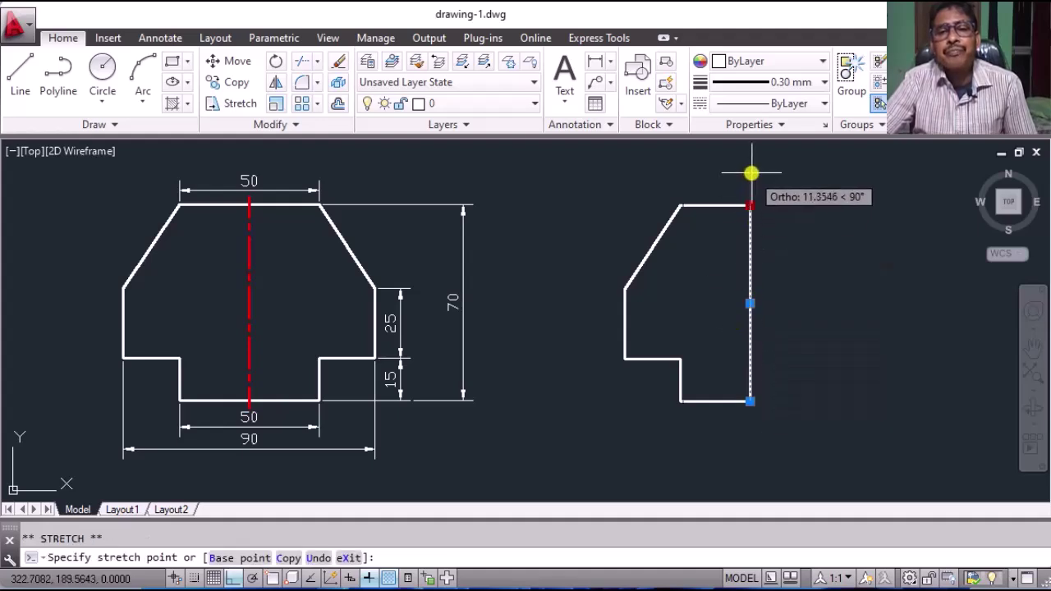
pyautogui.click(751, 173)
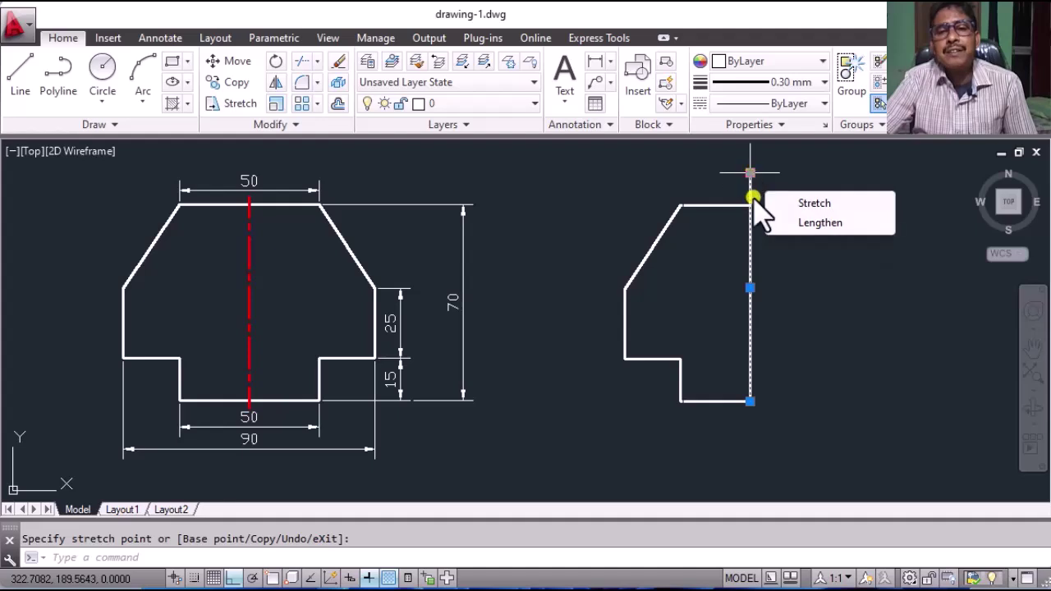
pyautogui.click(750, 401)
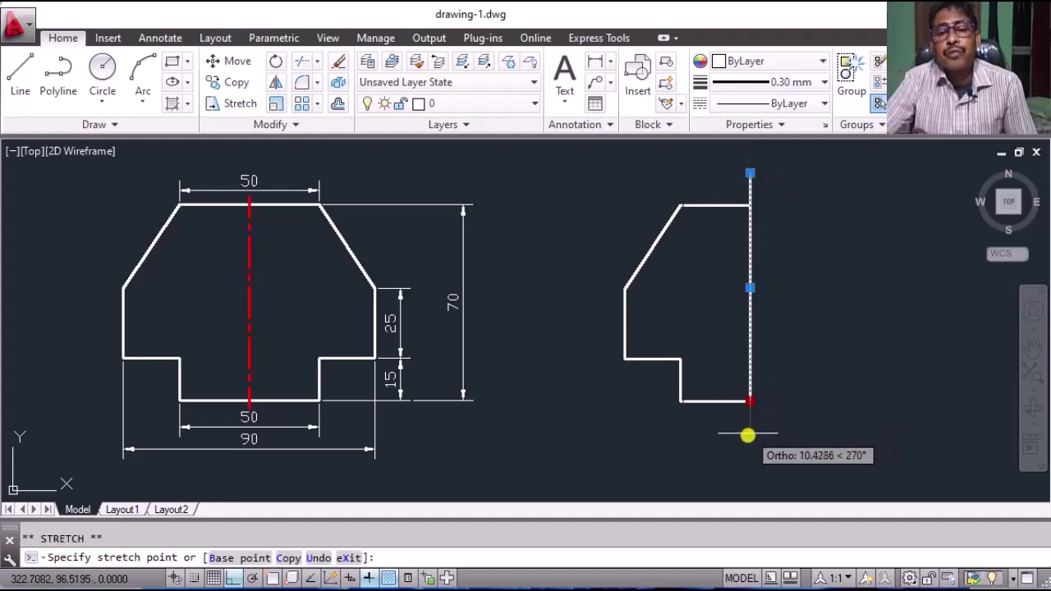
pyautogui.click(748, 438)
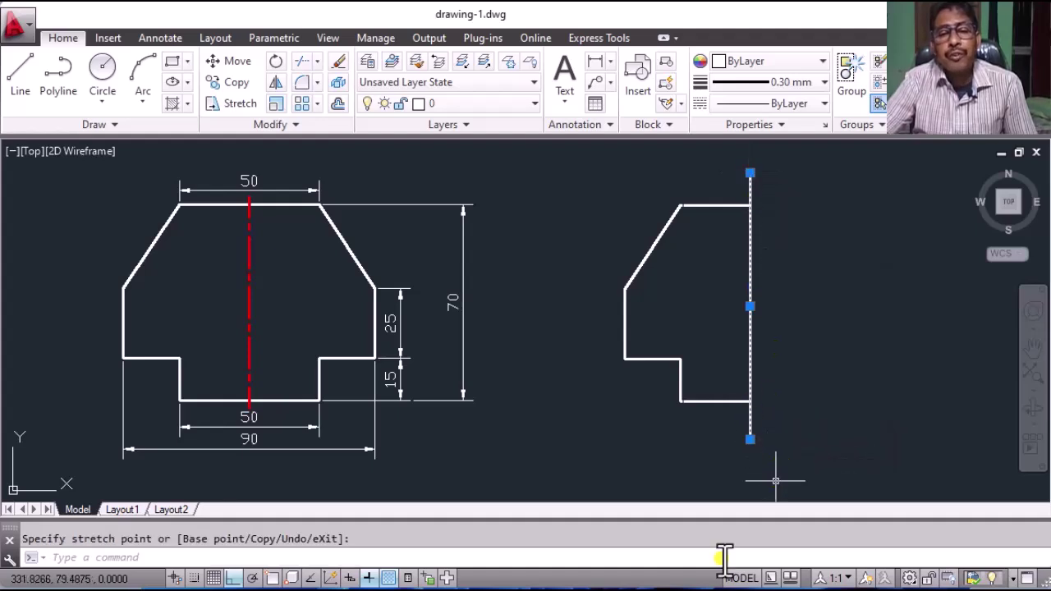
pyautogui.press('Delete')
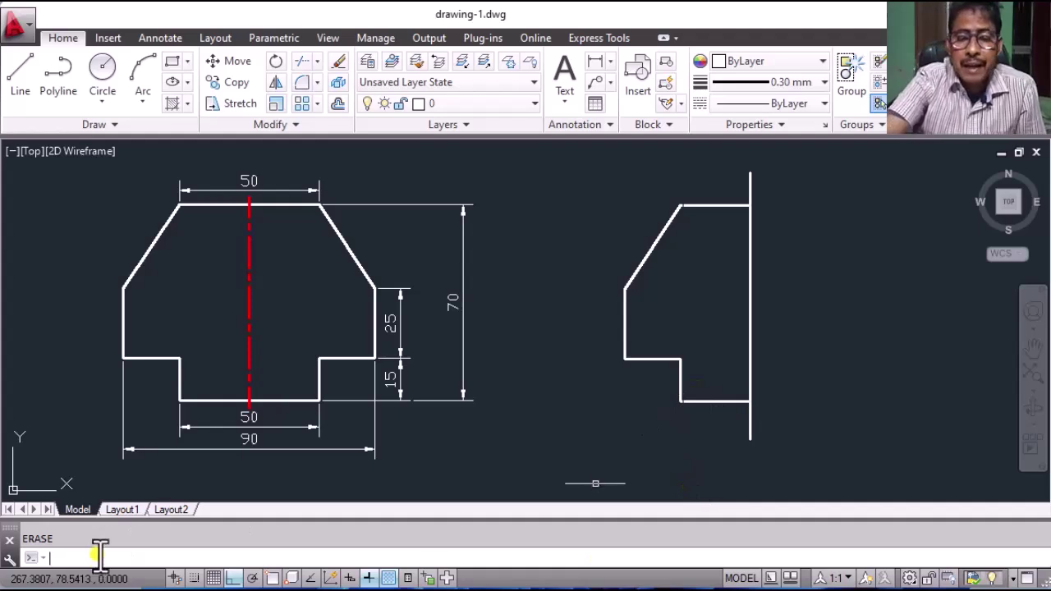
# - Mirror the six half-profile lines about the vertical line with object snap on, keeping the source objects
pyautogui.write('MI')
pyautogui.press('Return')
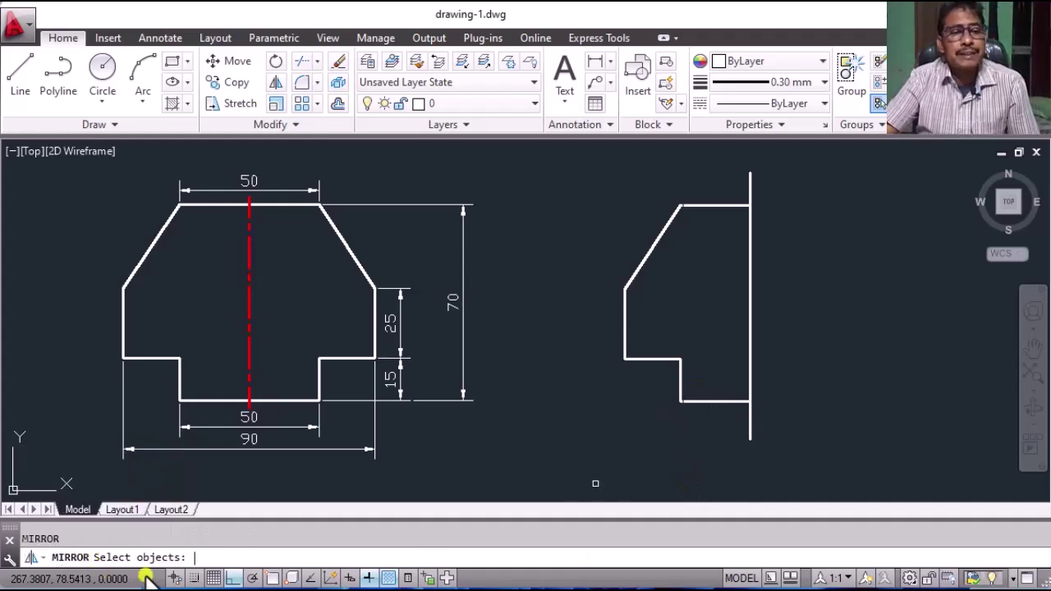
pyautogui.click(600, 193)
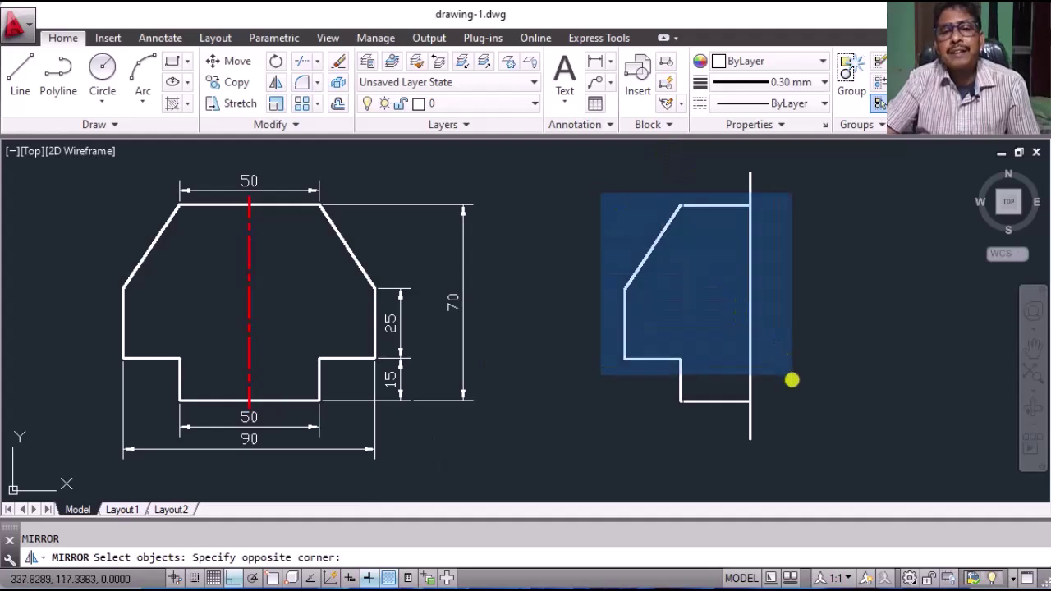
pyautogui.click(799, 420)
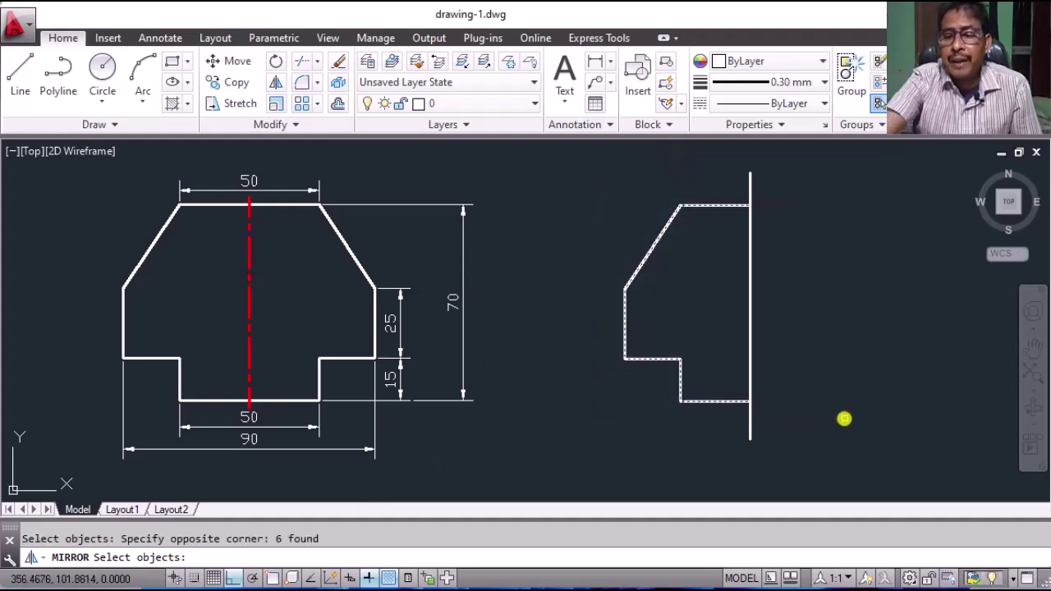
pyautogui.press('Return')
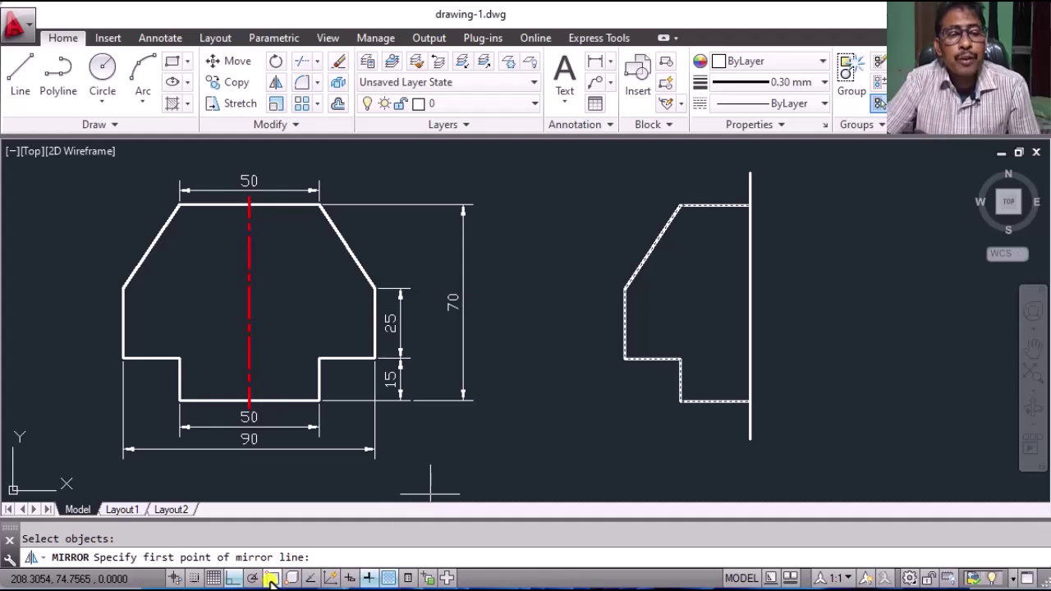
pyautogui.click(749, 207)
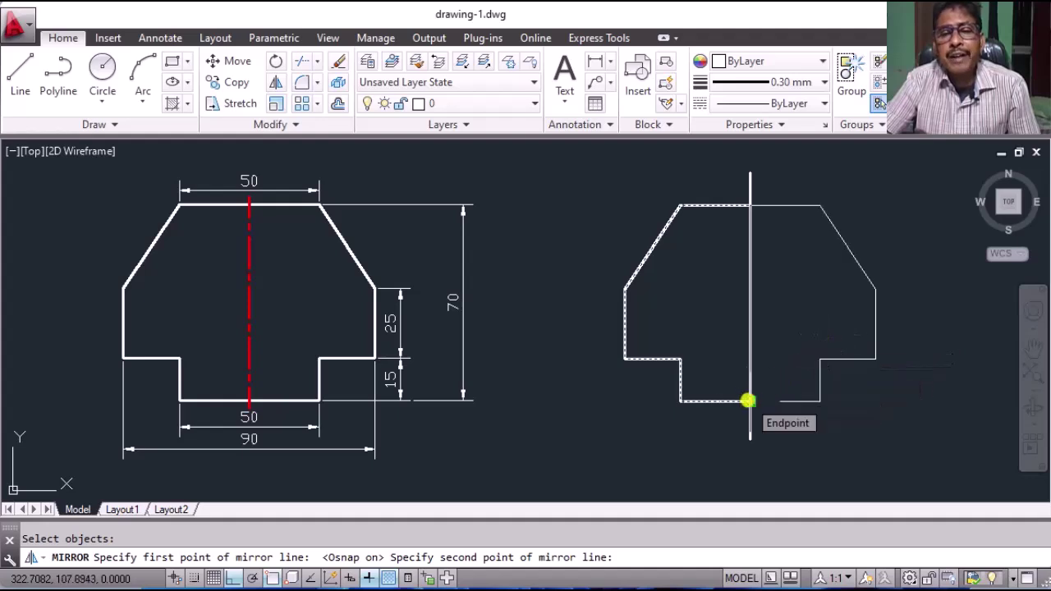
pyautogui.click(747, 401)
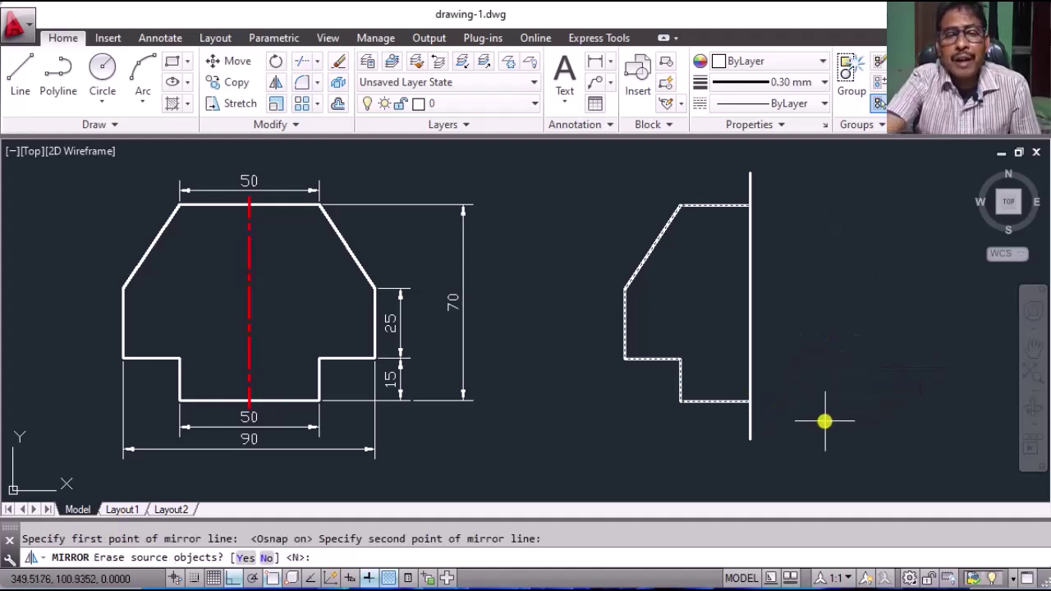
pyautogui.press('Return')
pyautogui.press('Escape')
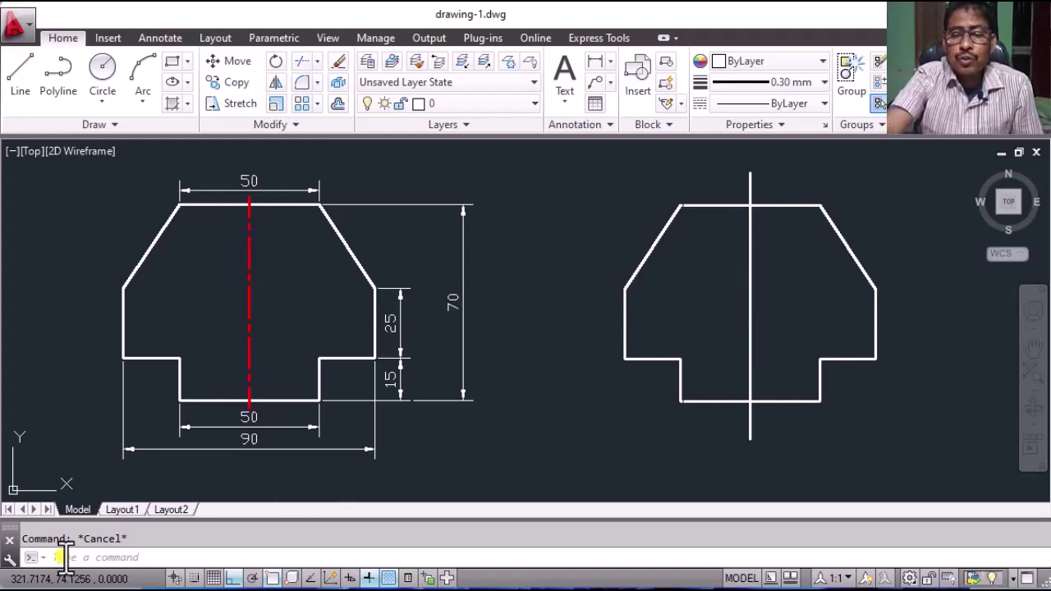
# - Load the BORDERX2 linetype and set the global linetype scale factor to 9
pyautogui.write('lt')
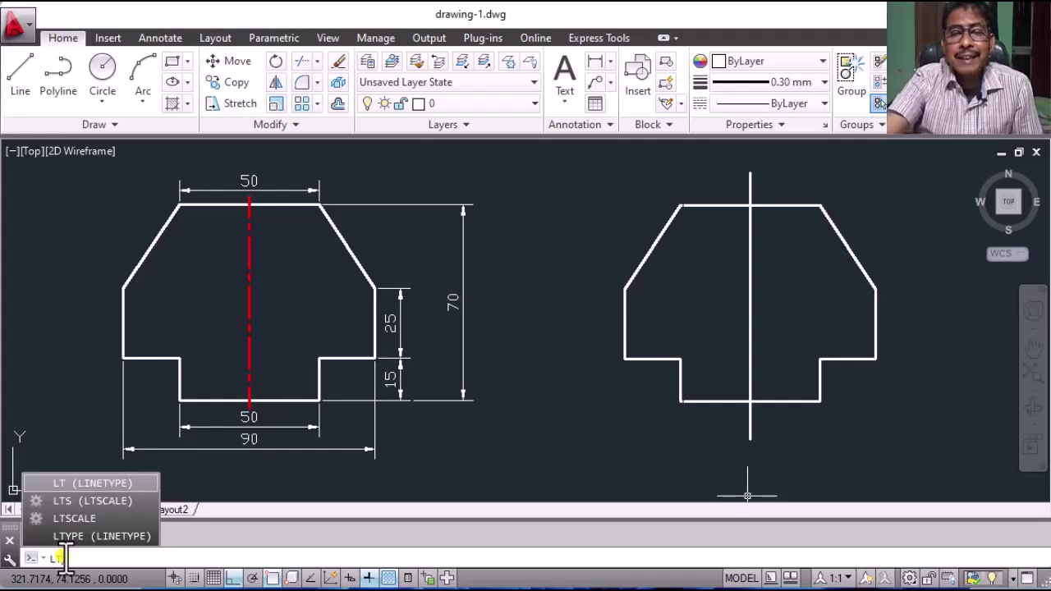
pyautogui.press('Return')
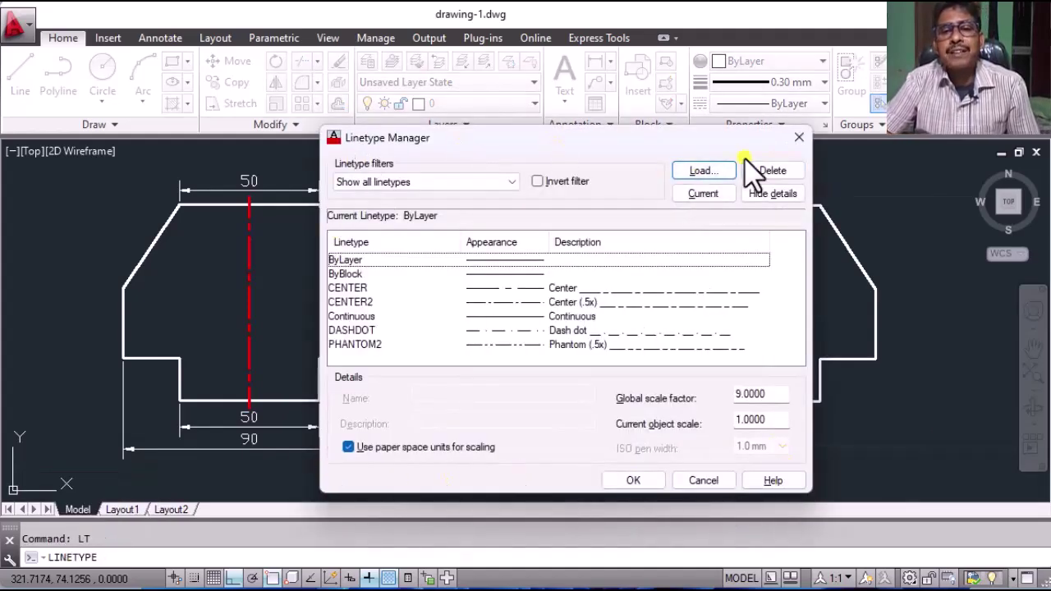
pyautogui.click(700, 170)
pyautogui.scroll(-2, 740, 302)
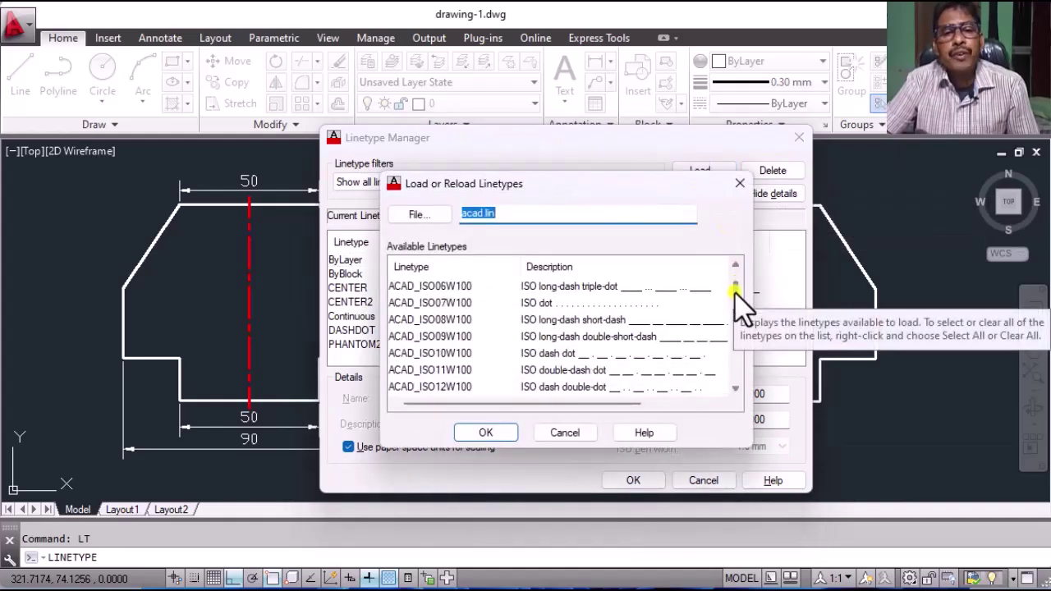
pyautogui.scroll(-4, 736, 293)
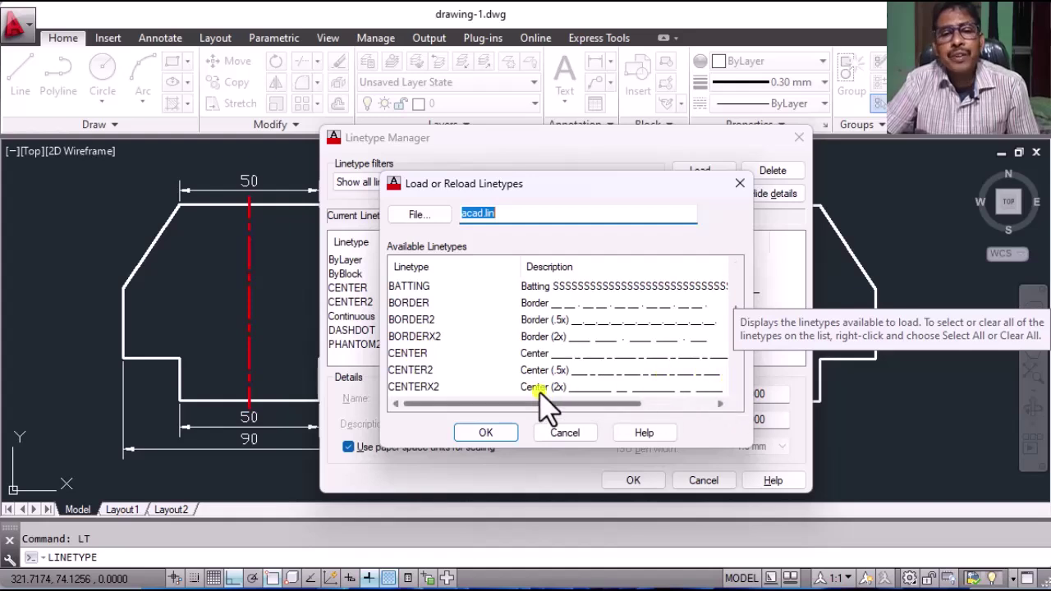
pyautogui.click(419, 336)
pyautogui.click(489, 433)
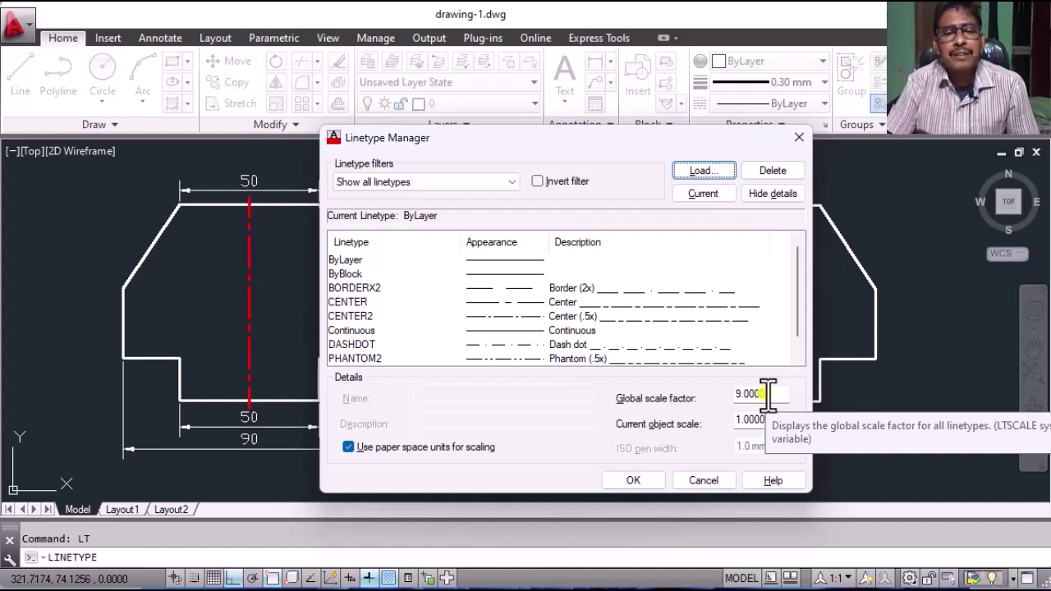
pyautogui.moveTo(767, 395); pyautogui.dragTo(704, 394)
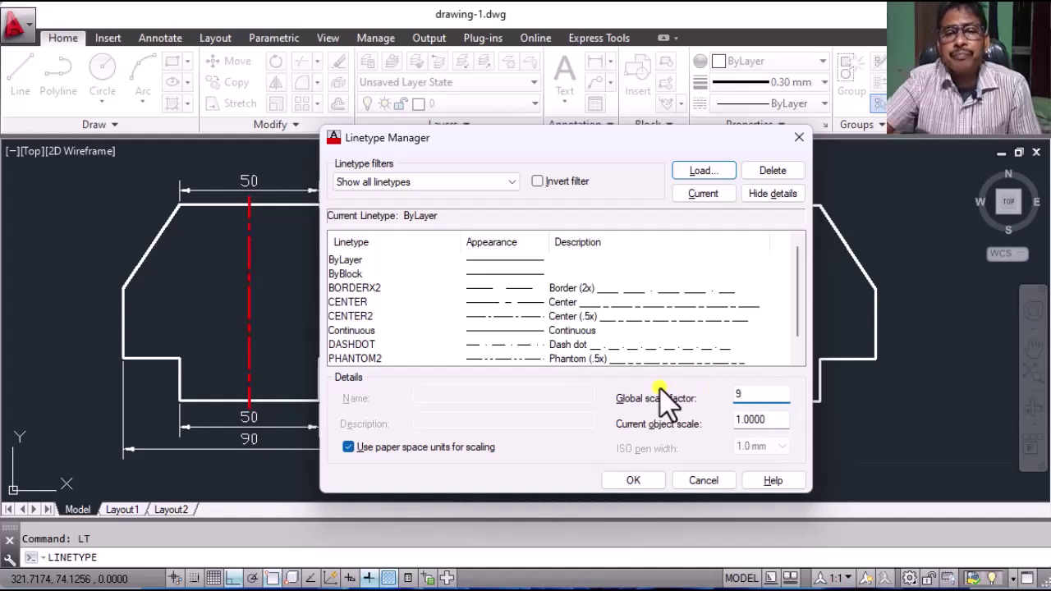
pyautogui.click(634, 482)
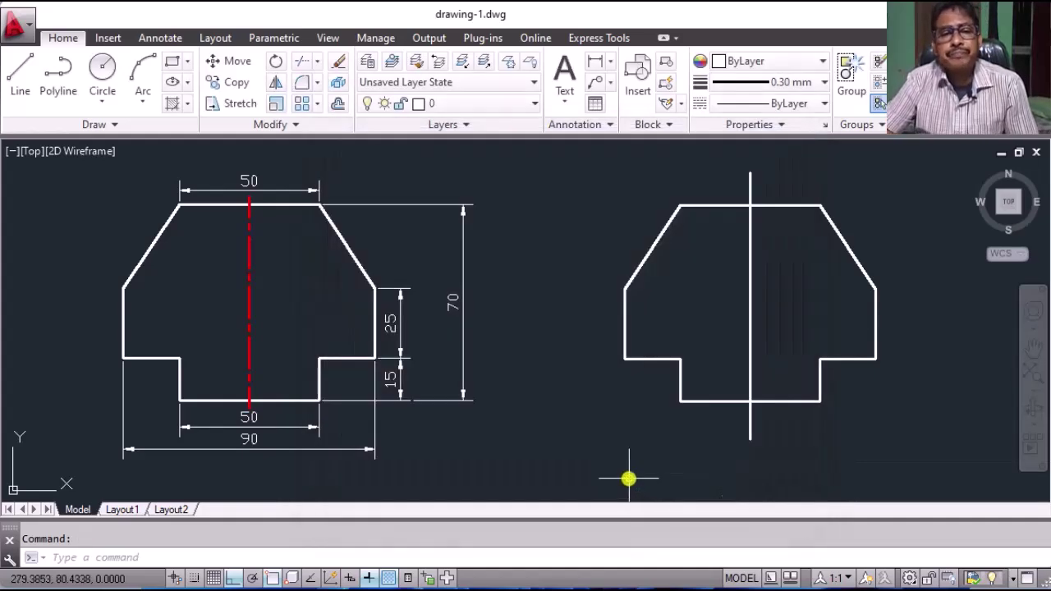
# - Make CENTER2 the current linetype and draw a horizontal sample line above the space between the two drawings
pyautogui.click(824, 105)
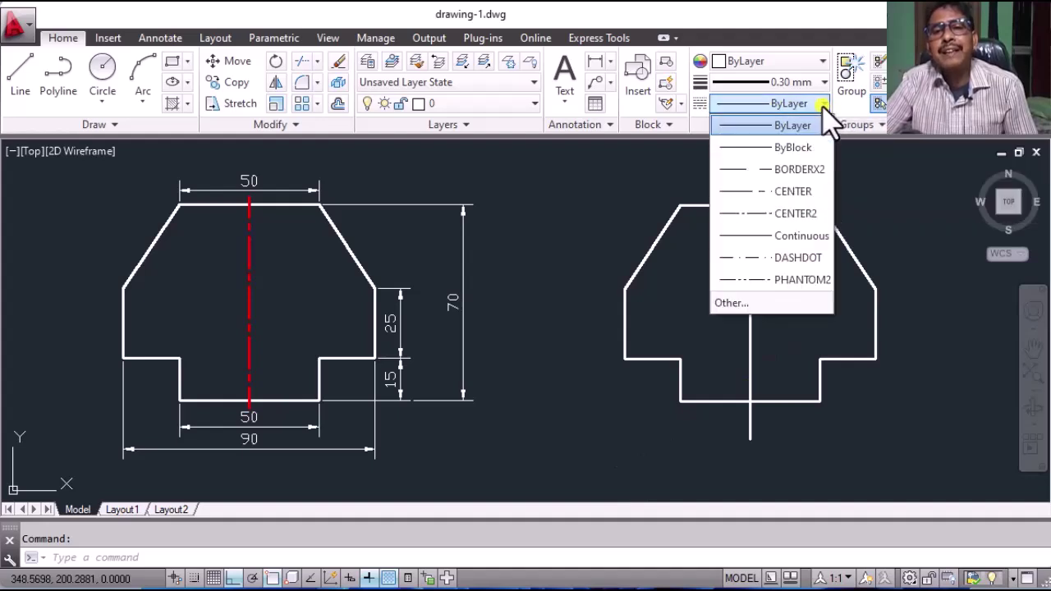
pyautogui.click(788, 214)
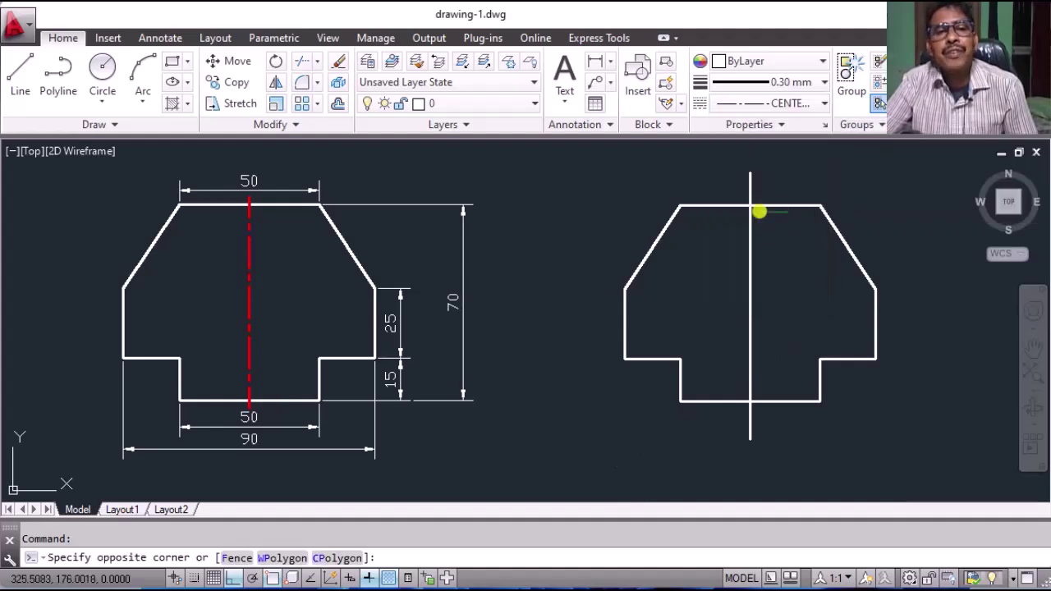
pyautogui.press('Escape')
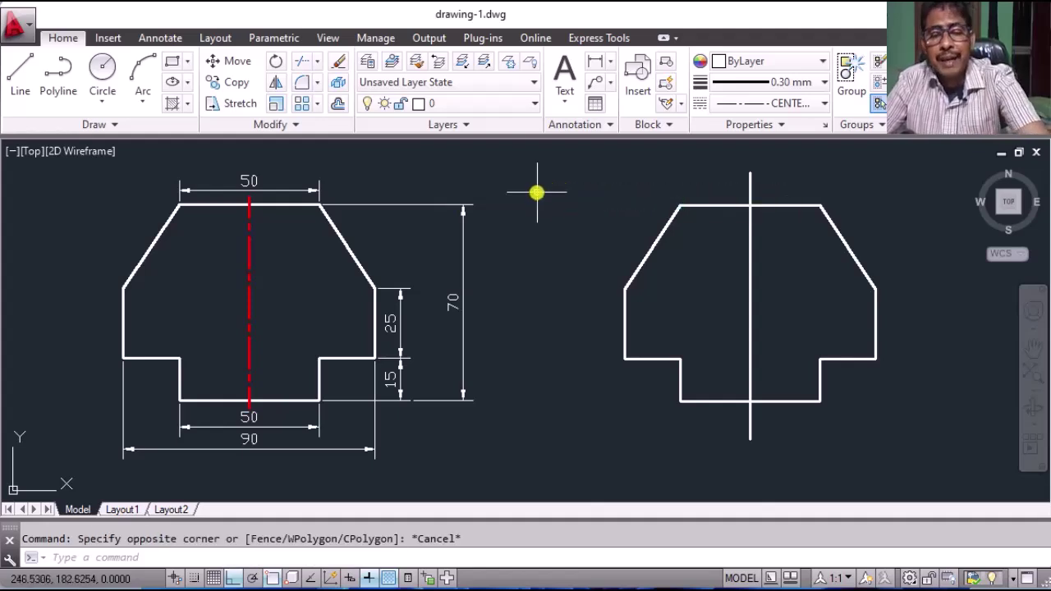
pyautogui.write('l')
pyautogui.press('Return')
pyautogui.click(491, 168)
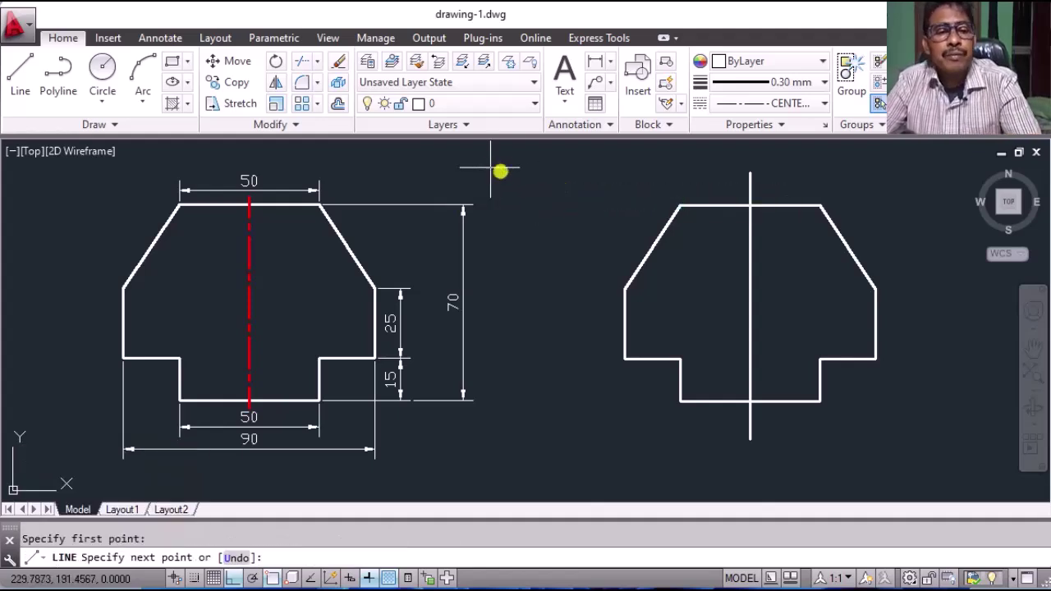
pyautogui.click(634, 170)
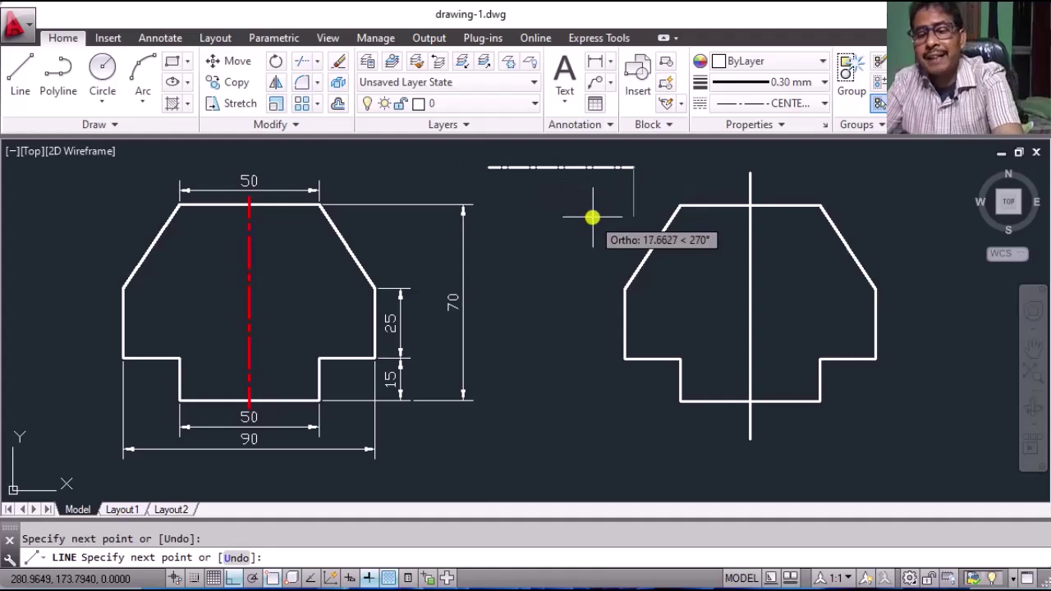
pyautogui.press('Return')
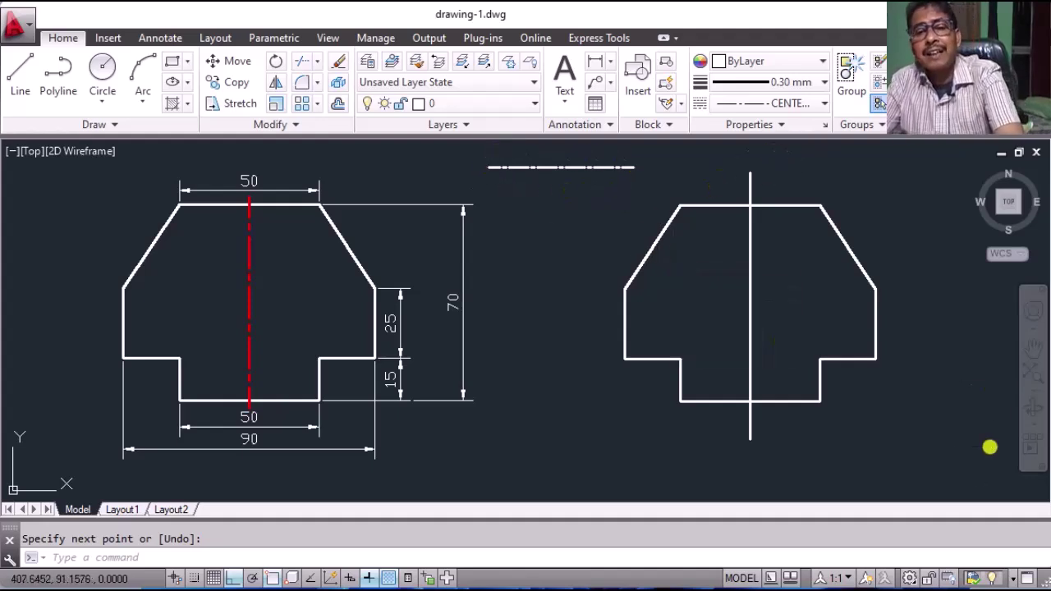
# - Set the global linetype scale factor to 12
pyautogui.write('LT')
pyautogui.press('Return')
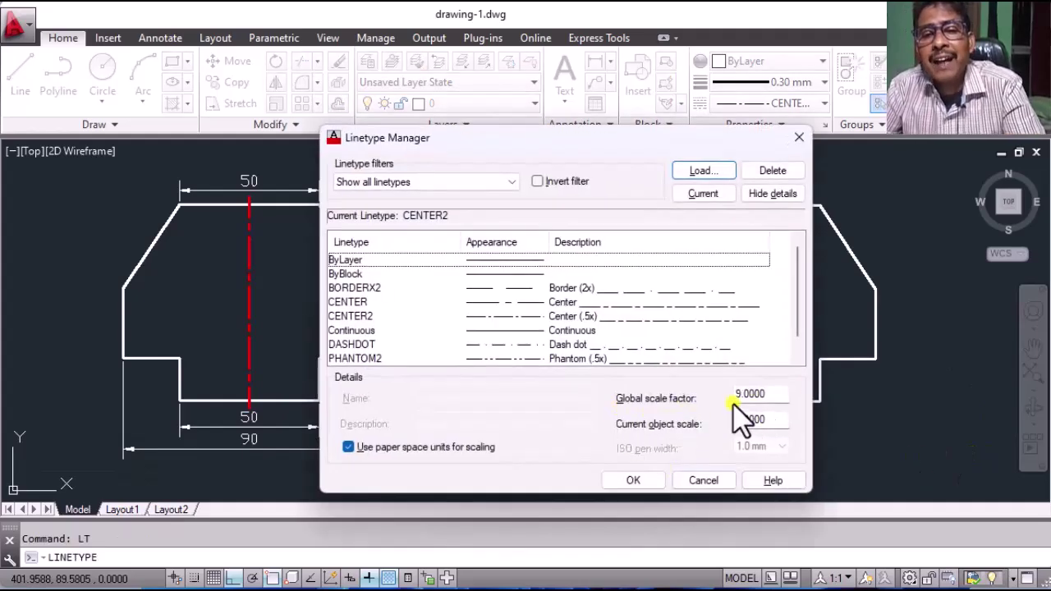
pyautogui.doubleClick(777, 394)
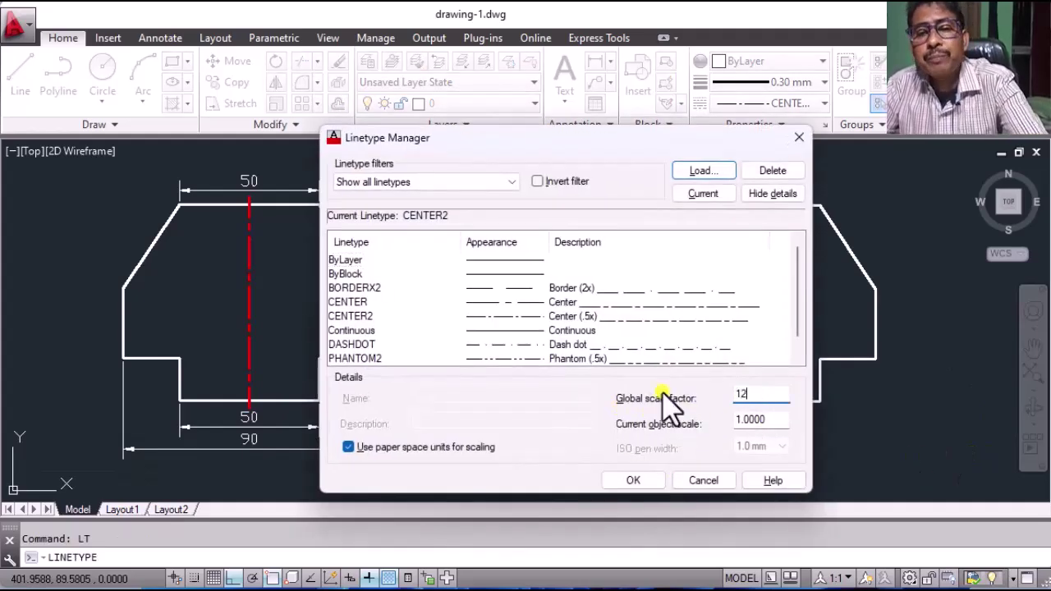
pyautogui.write('12')
pyautogui.click(636, 483)
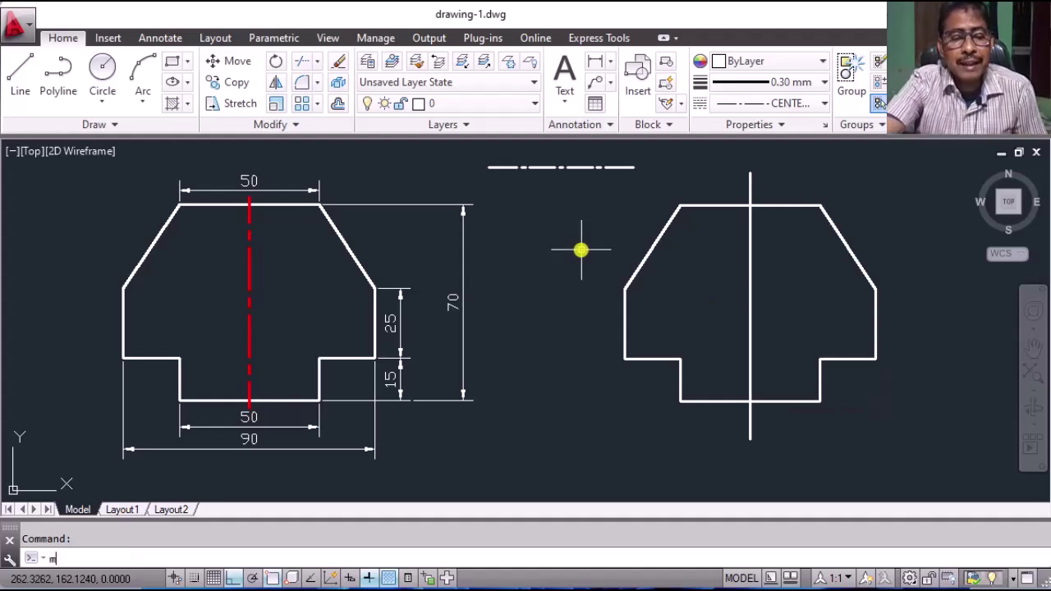
# - Match the properties of the horizontal center-line sample onto the redrawn profile's vertical axis line
pyautogui.write('a')
pyautogui.press('Return')
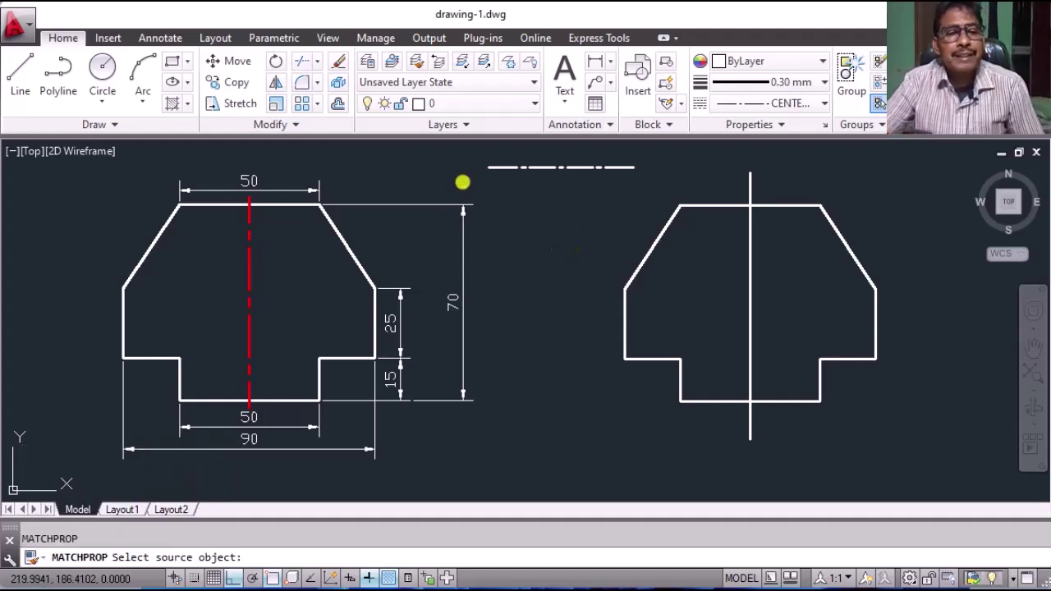
pyautogui.click(552, 171)
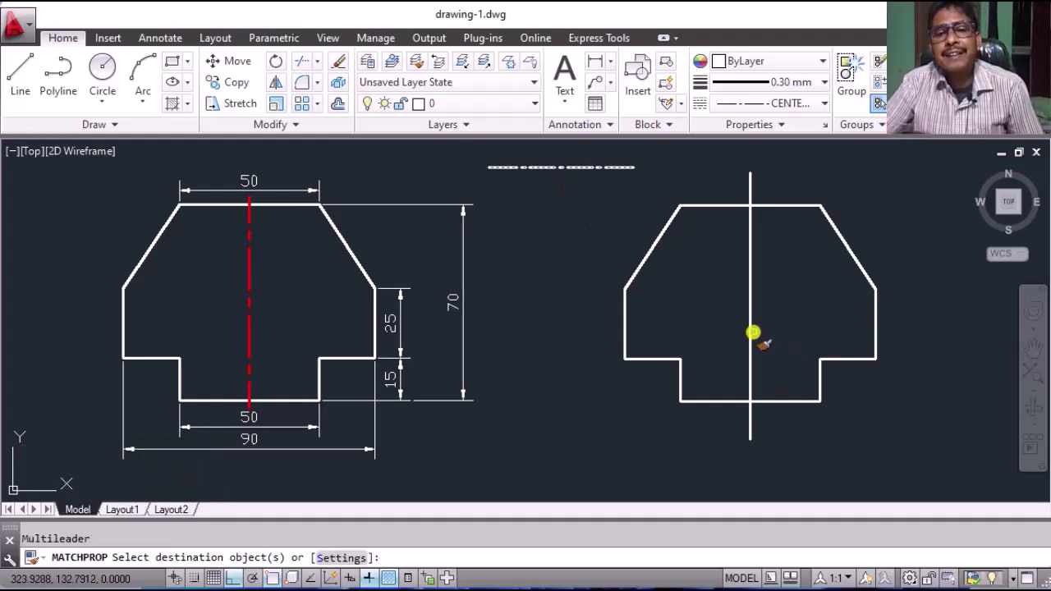
pyautogui.click(747, 337)
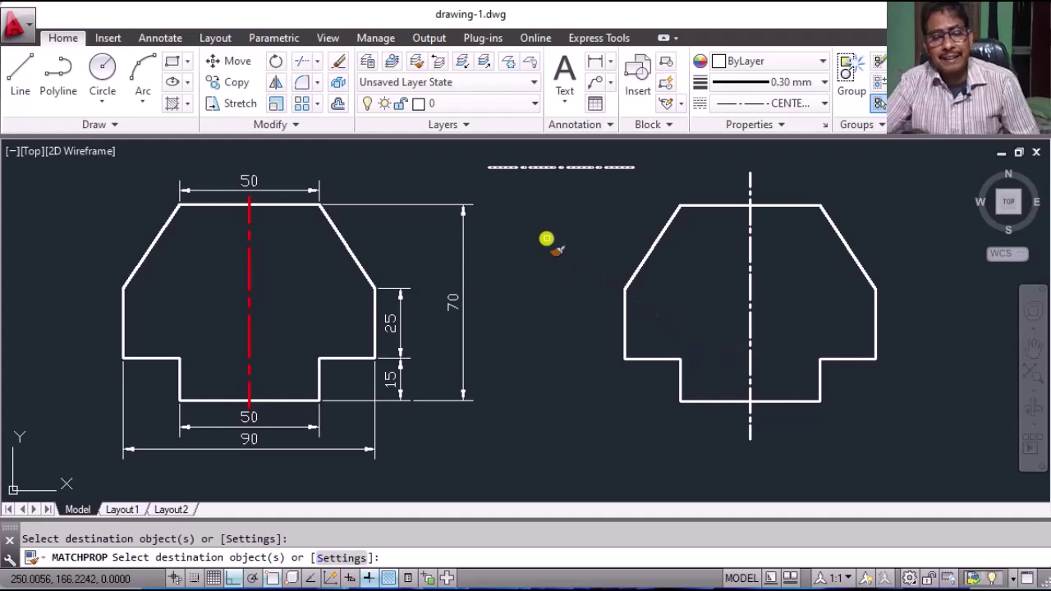
pyautogui.press('Escape')
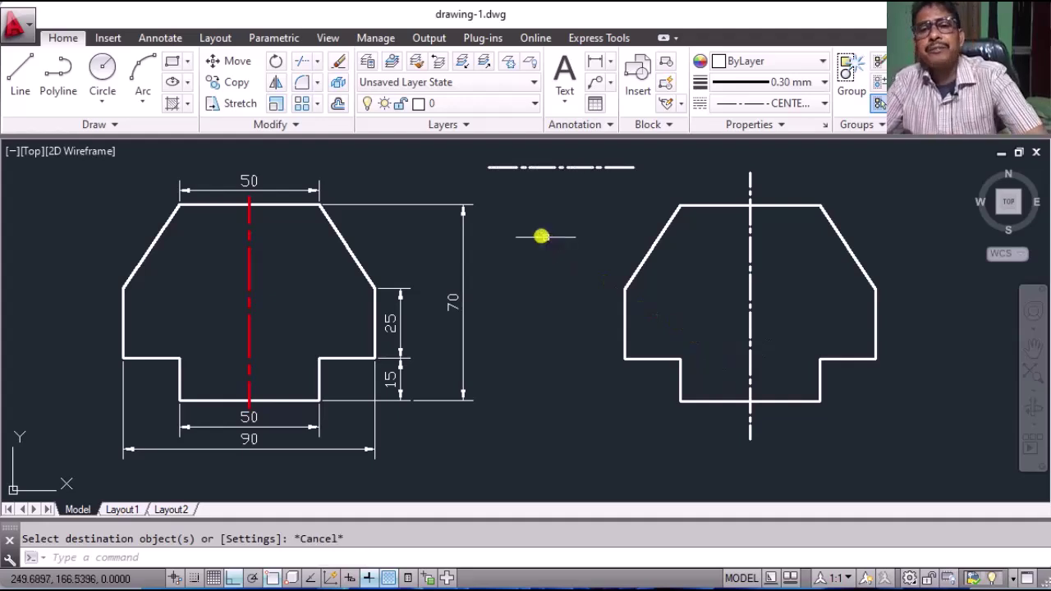
# - Reset the current linetype to ByLayer and place a linear dimension above the redrawn profile's top edge
pyautogui.click(823, 104)
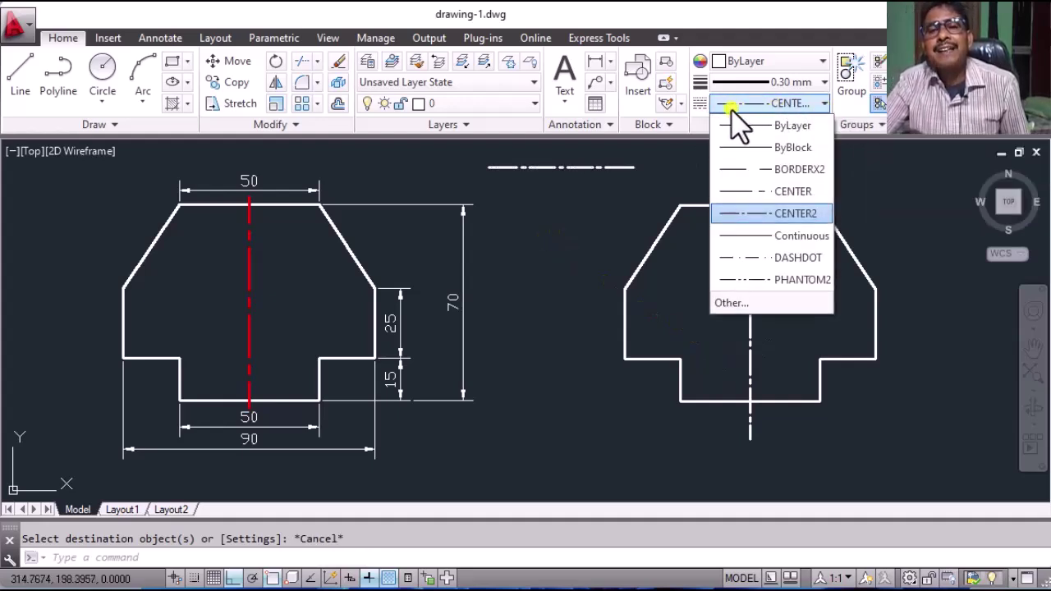
pyautogui.click(782, 129)
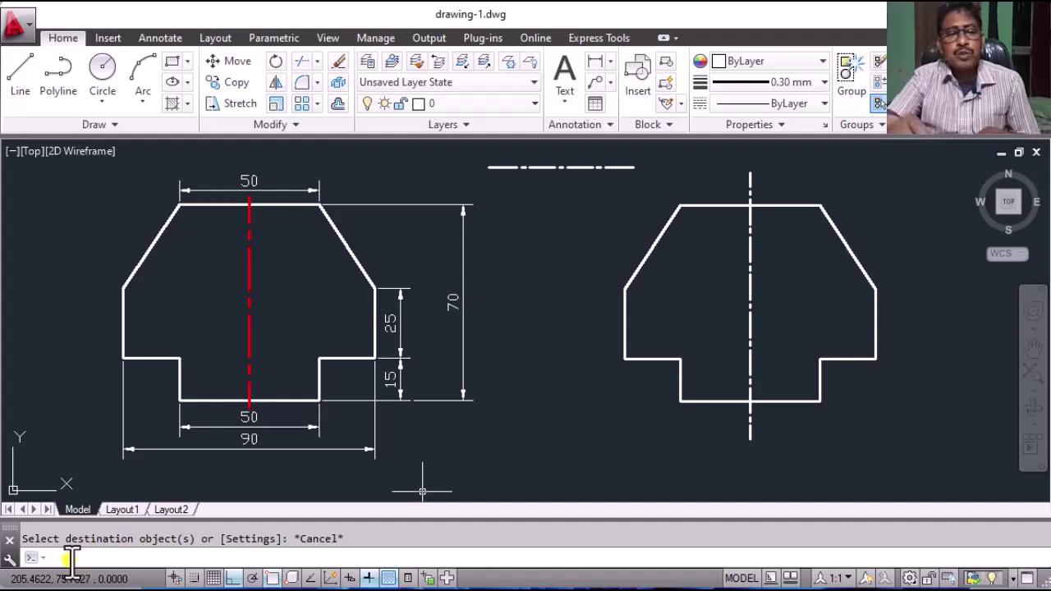
pyautogui.write('l')
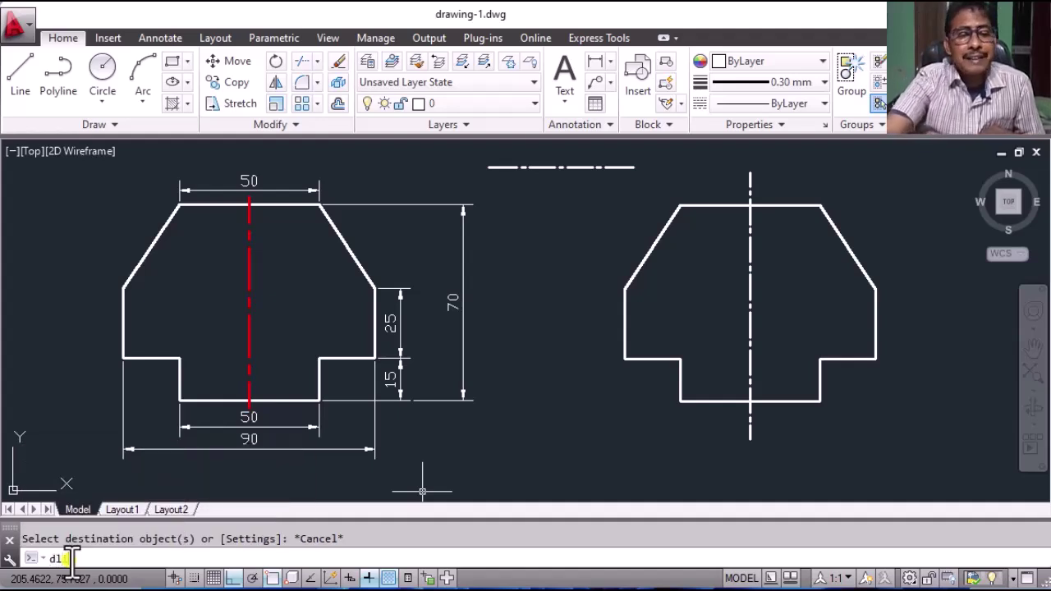
pyautogui.press('Return')
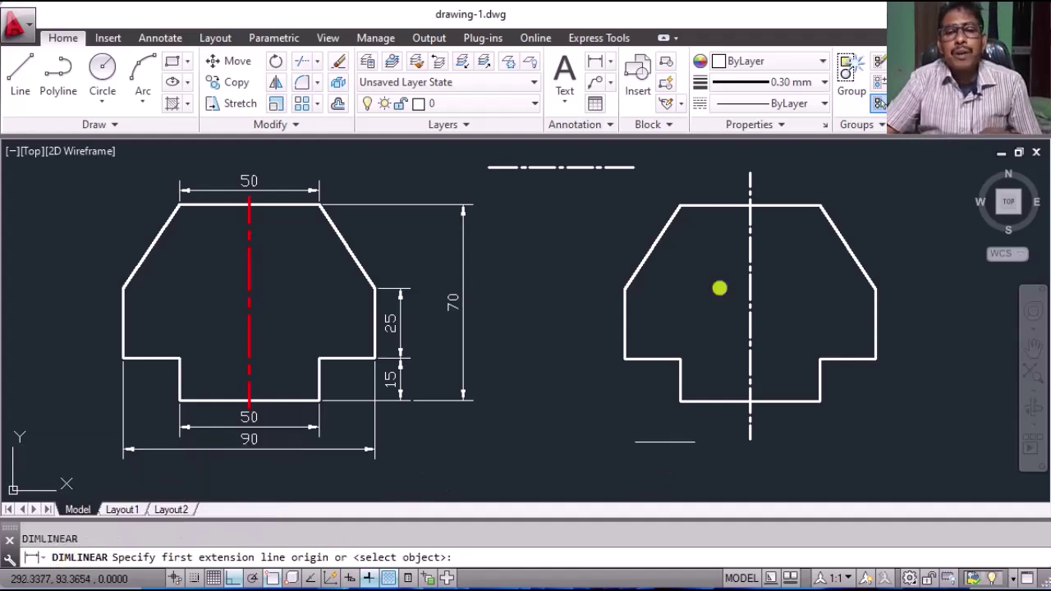
pyautogui.click(678, 209)
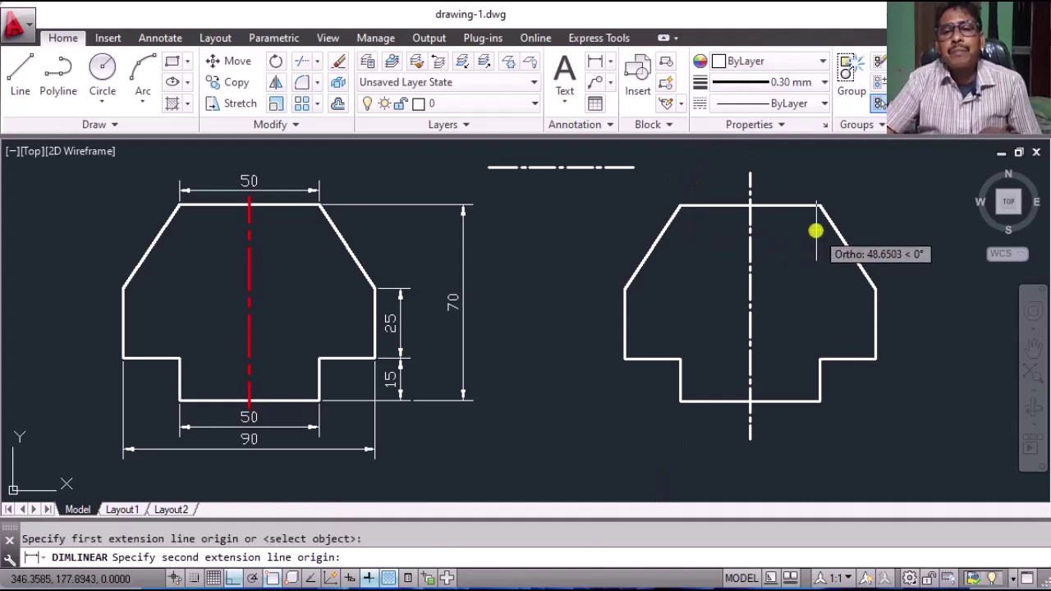
pyautogui.click(822, 207)
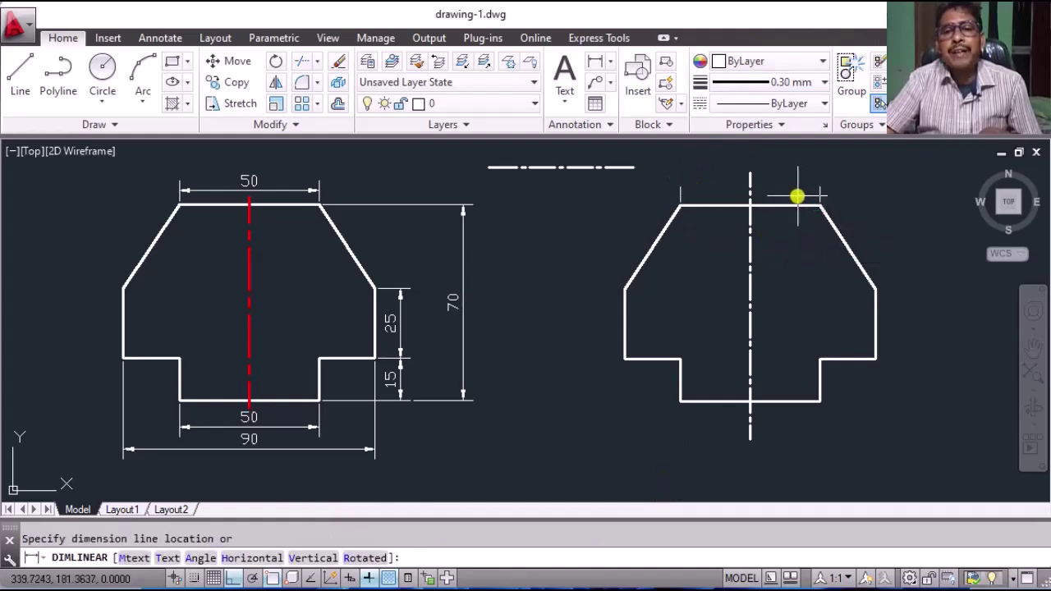
pyautogui.click(786, 189)
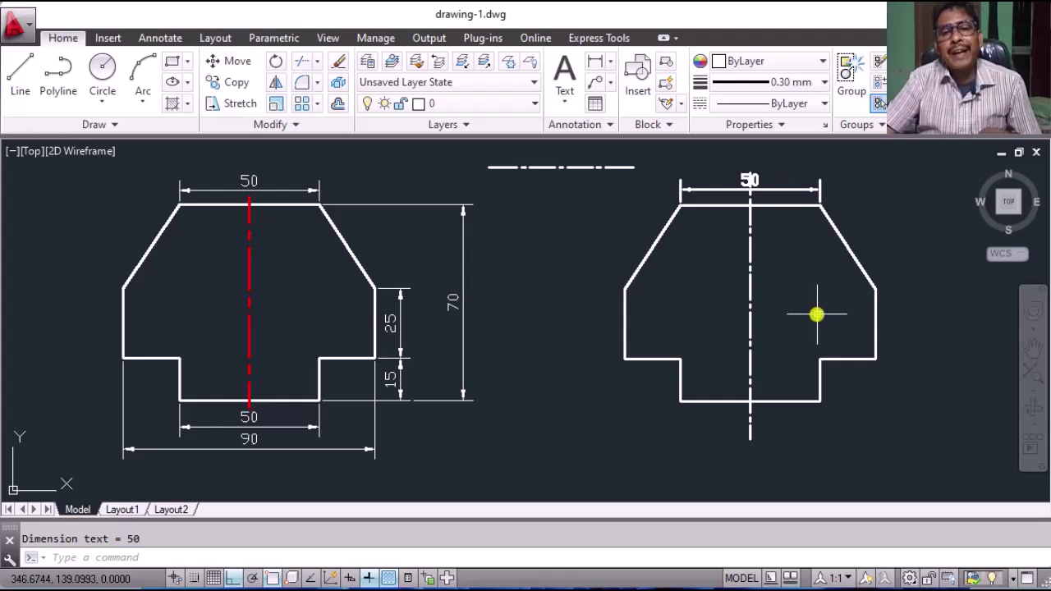
# - Add a linear dimension below the redrawn profile for its bottom edge
pyautogui.rightClick(540, 280)
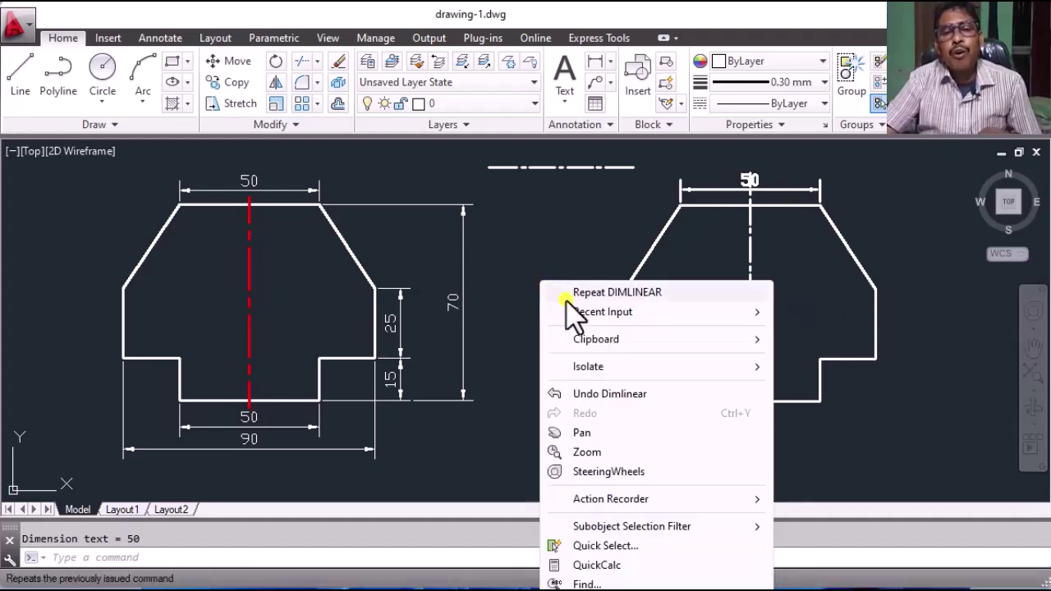
pyautogui.click(616, 293)
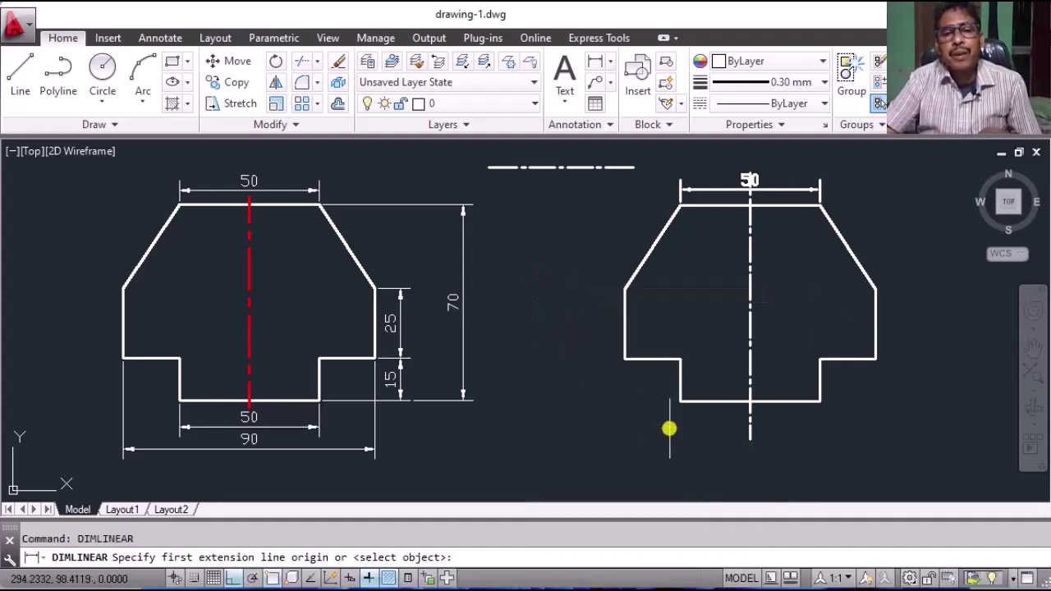
pyautogui.click(681, 402)
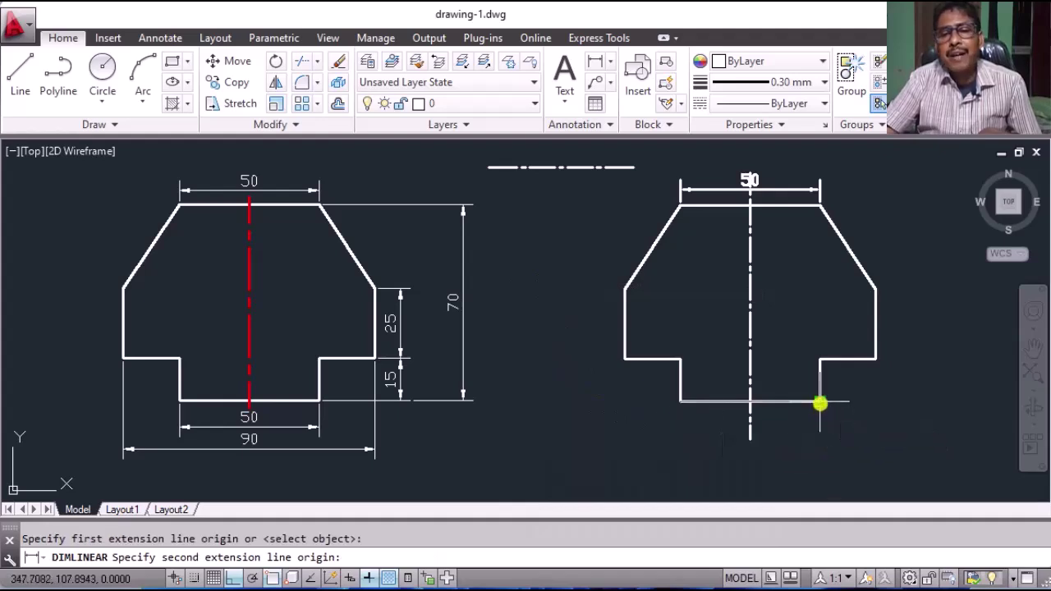
pyautogui.click(820, 401)
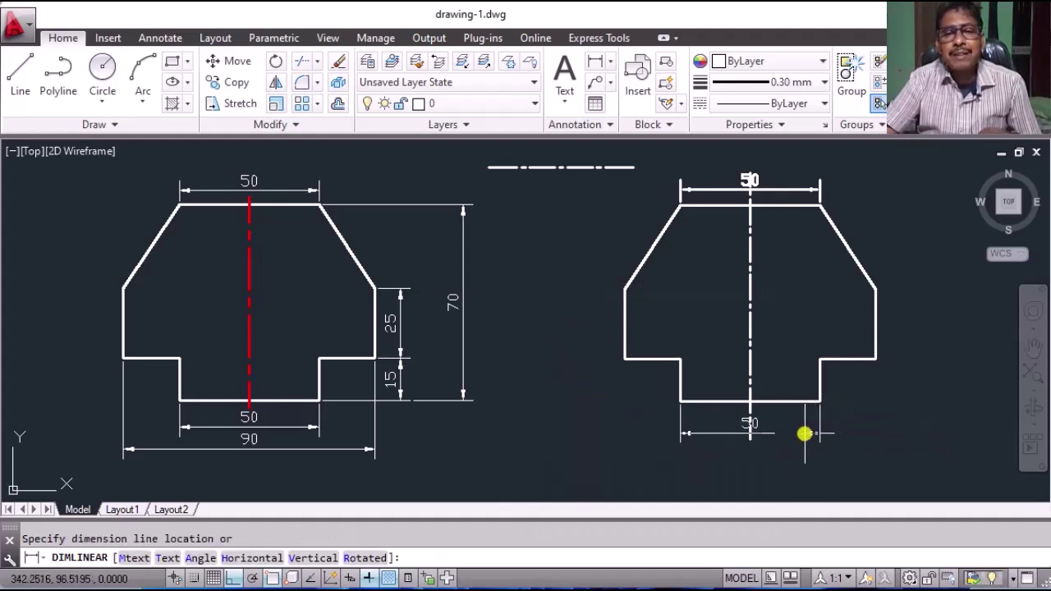
pyautogui.click(809, 431)
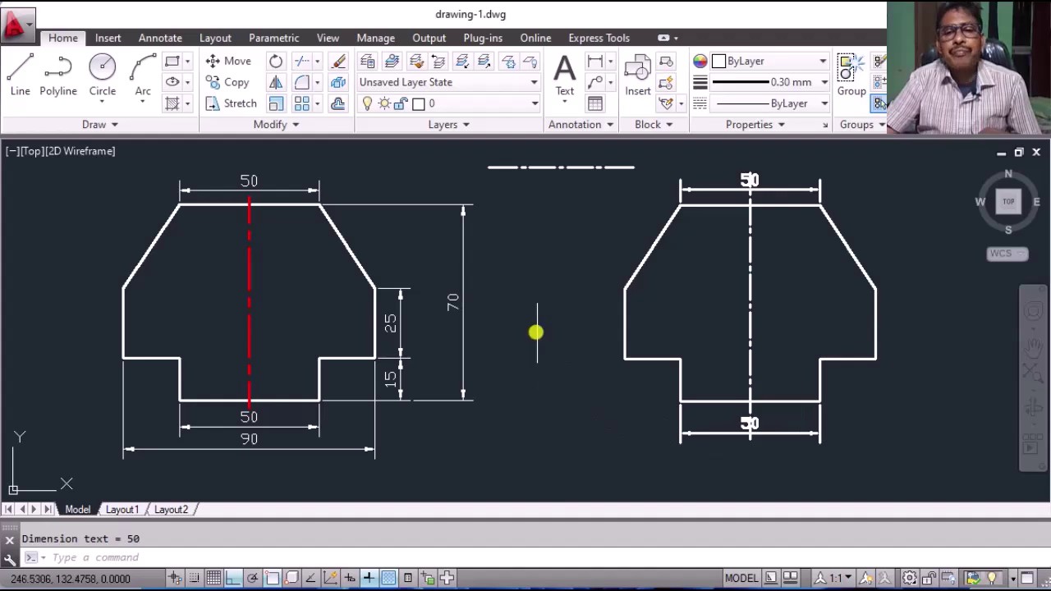
# - Dimension the redrawn profile's overall width between its two outer lower corners, placed below the bottom edge dimension
pyautogui.write('d')
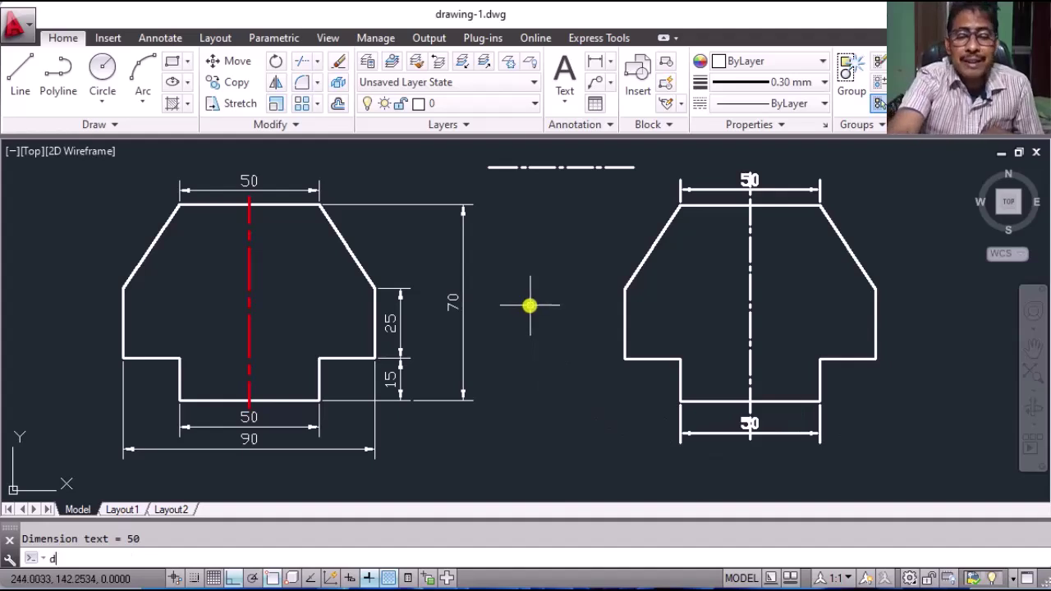
pyautogui.write('li')
pyautogui.press('Return')
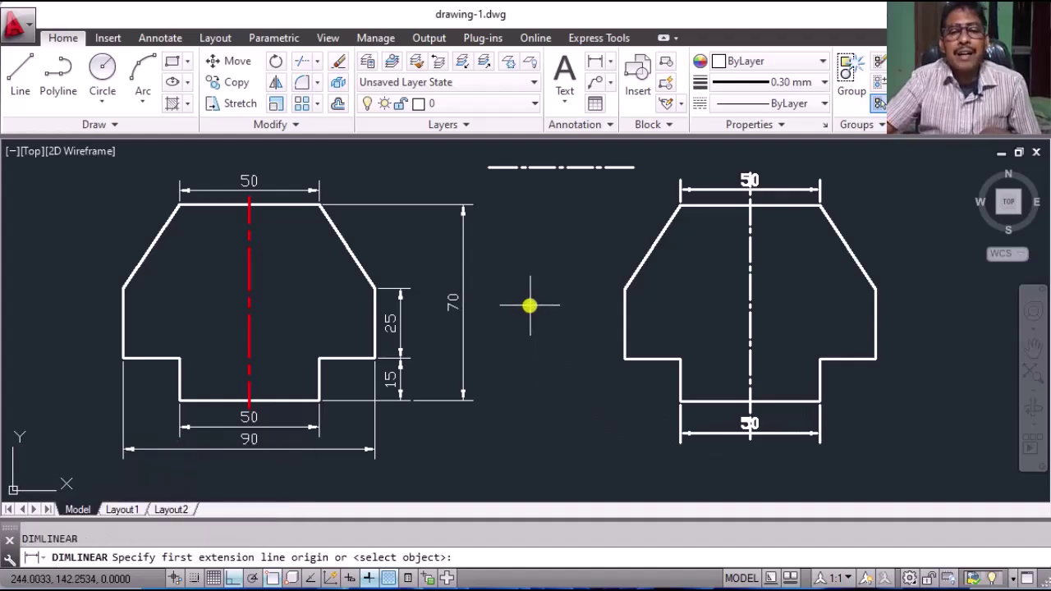
pyautogui.click(626, 360)
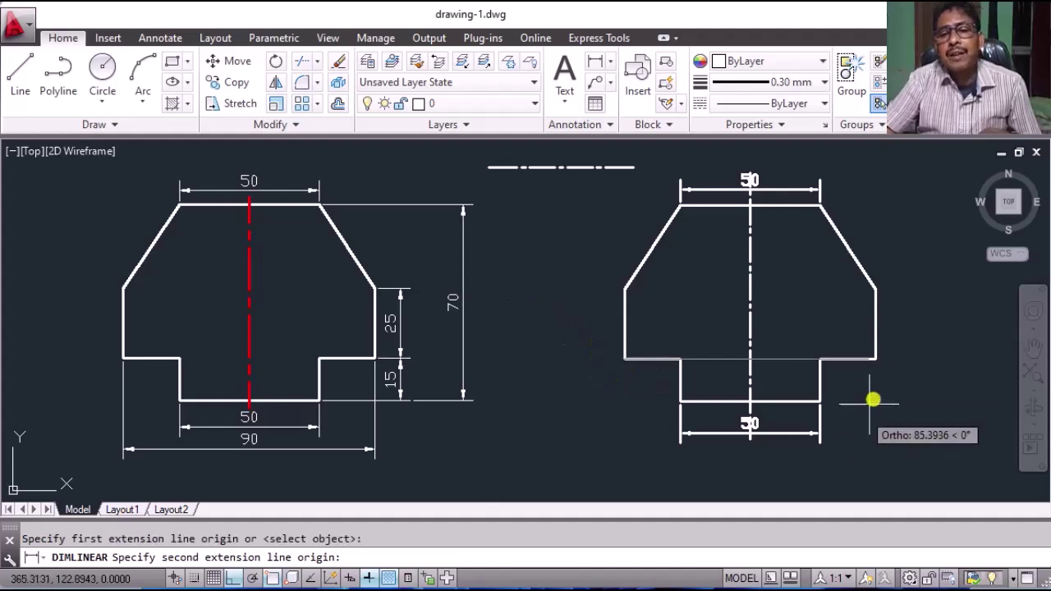
pyautogui.click(875, 360)
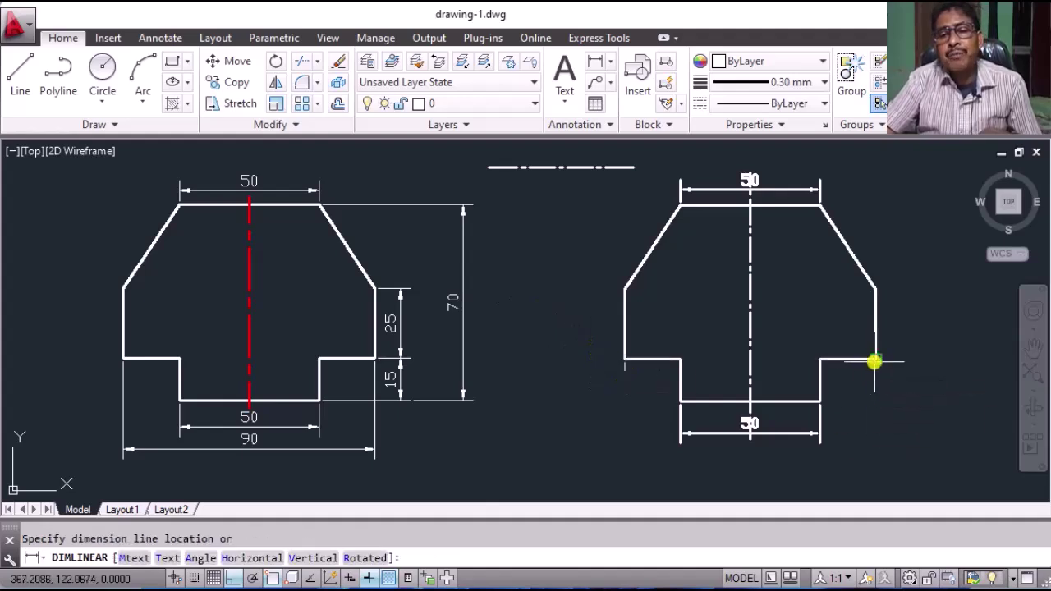
pyautogui.click(834, 467)
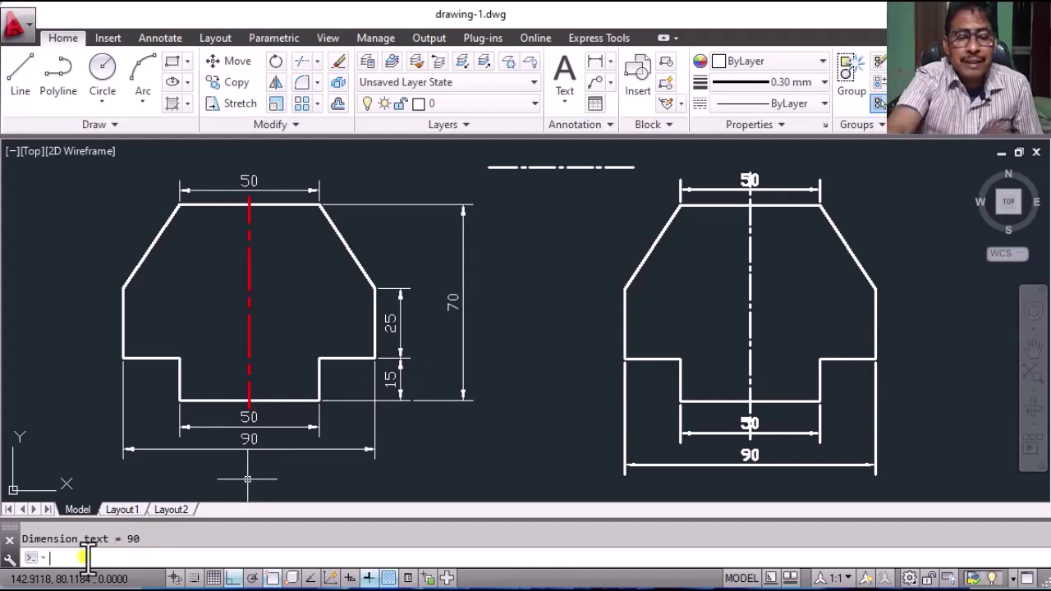
# - Add a vertical linear dimension beside the redrawn profile for the height of its lower right step
pyautogui.write('dli')
pyautogui.press('Return')
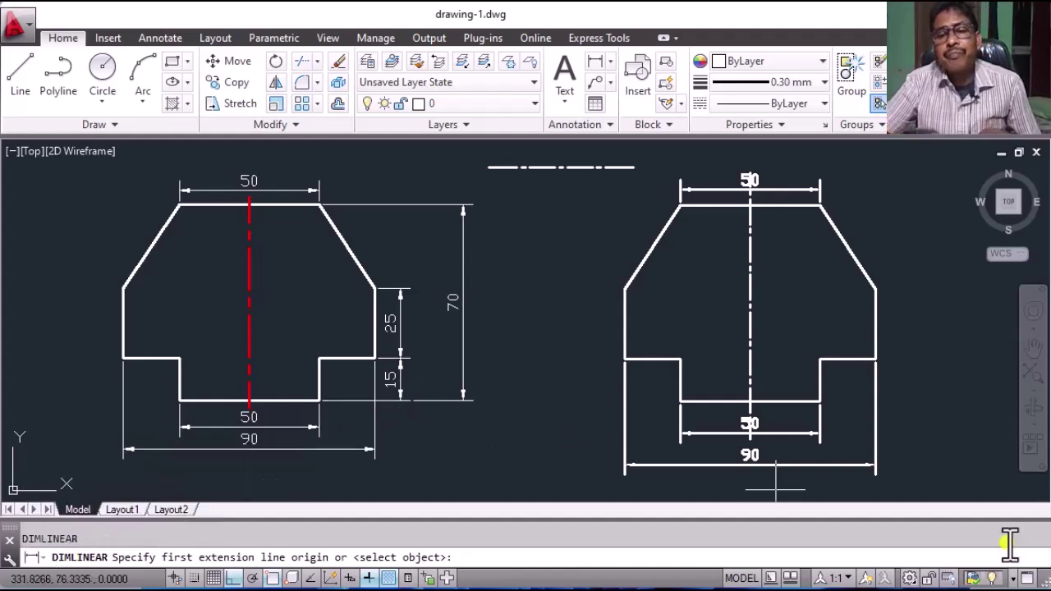
pyautogui.click(820, 402)
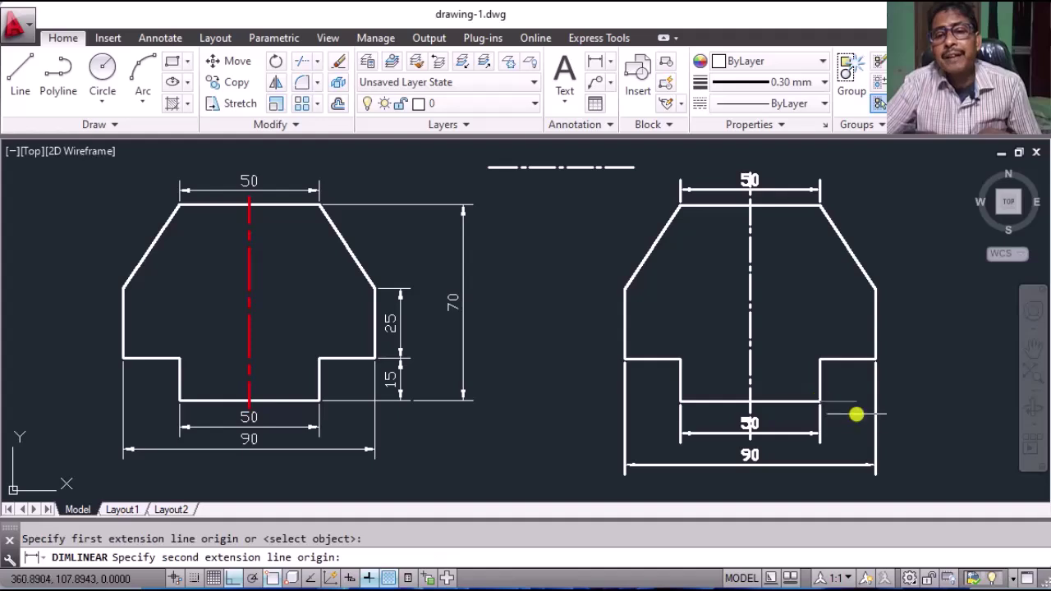
pyautogui.click(876, 358)
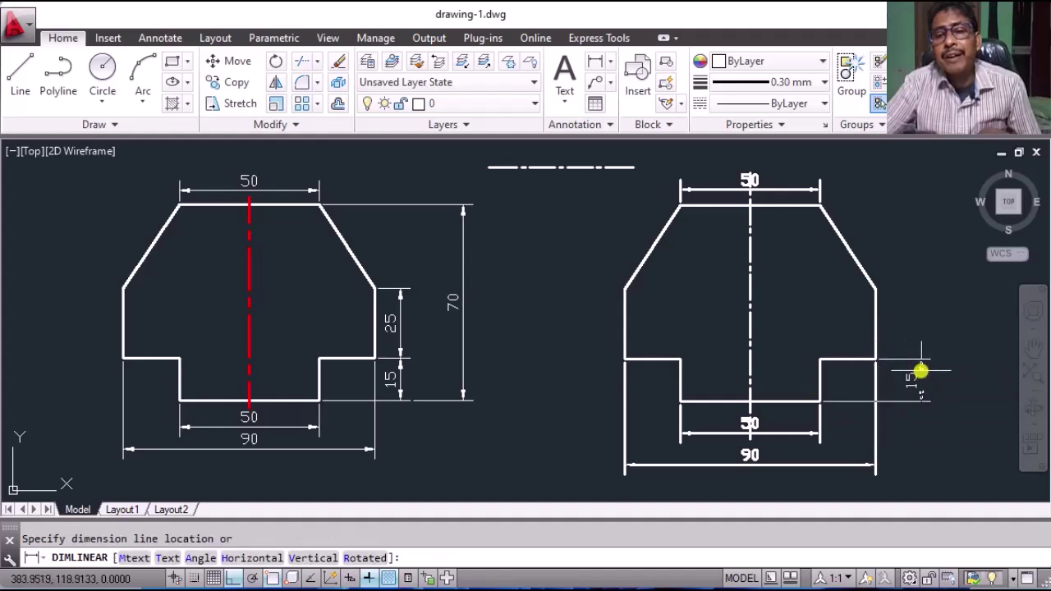
pyautogui.click(908, 375)
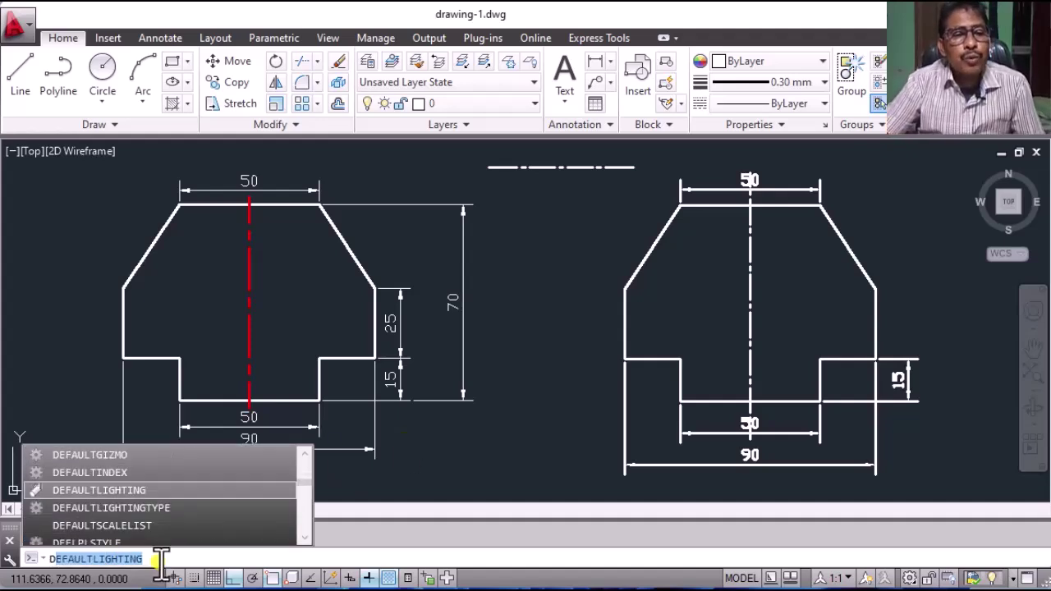
# - Continue the step-height dimension up to the top of the right vertical side with Dimcontinue
pyautogui.moveTo(160, 564); pyautogui.dragTo(8, 559)
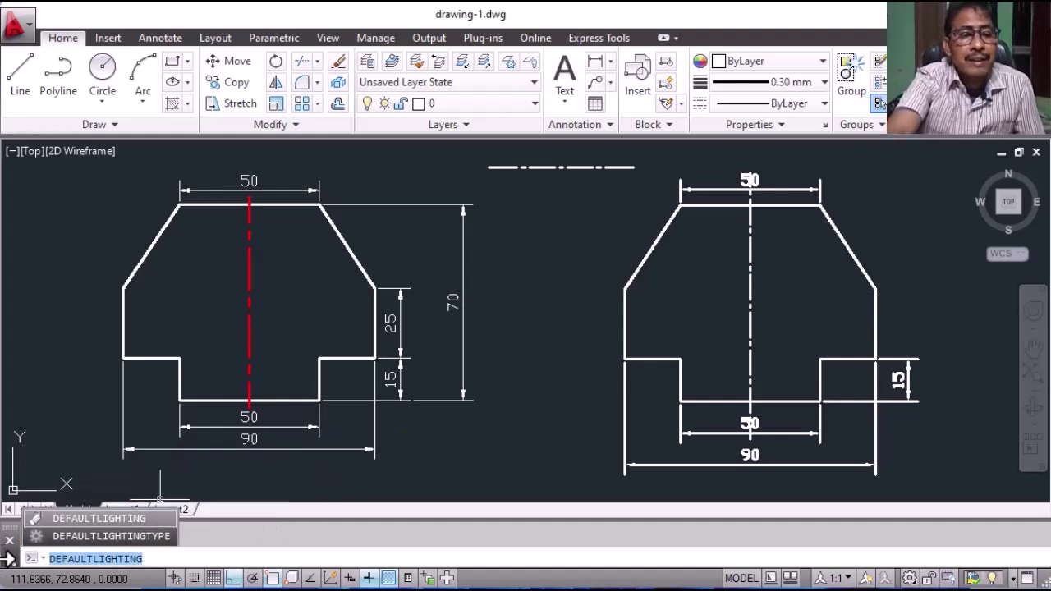
pyautogui.write('dco')
pyautogui.press('Return')
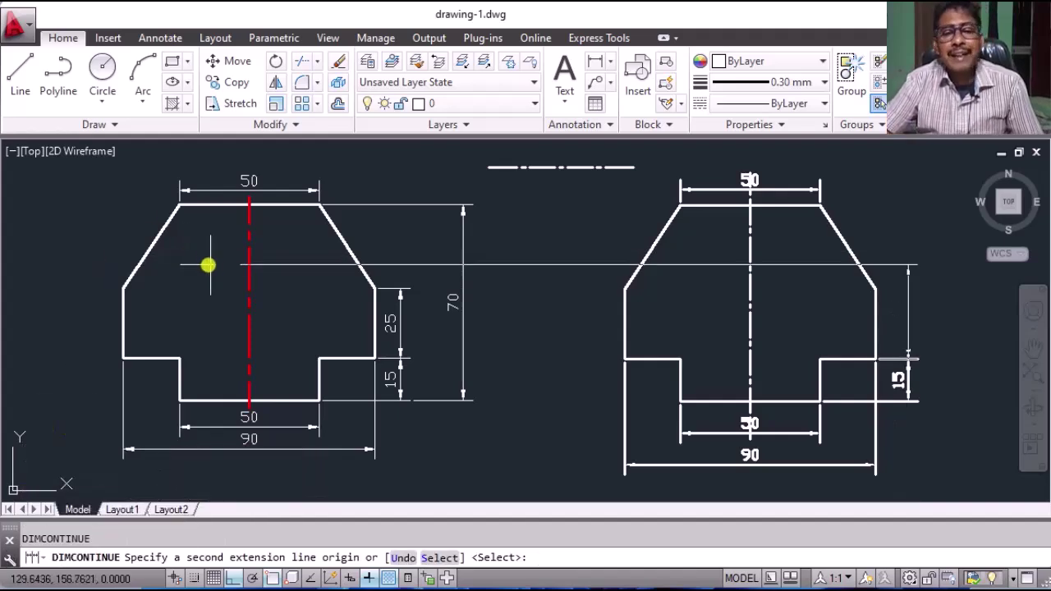
pyautogui.click(873, 291)
pyautogui.press('Return')
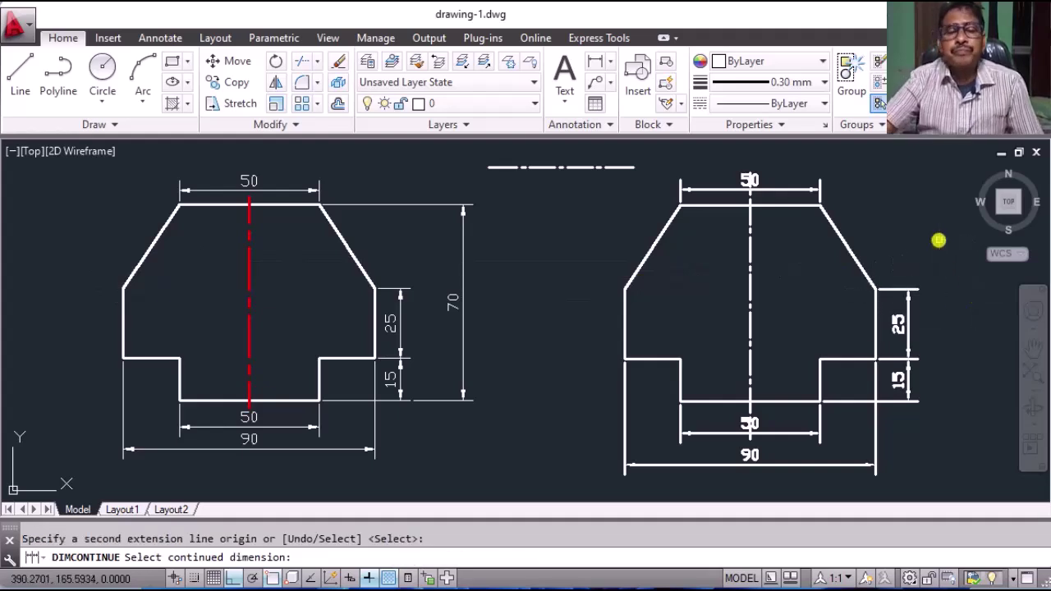
pyautogui.press('Escape')
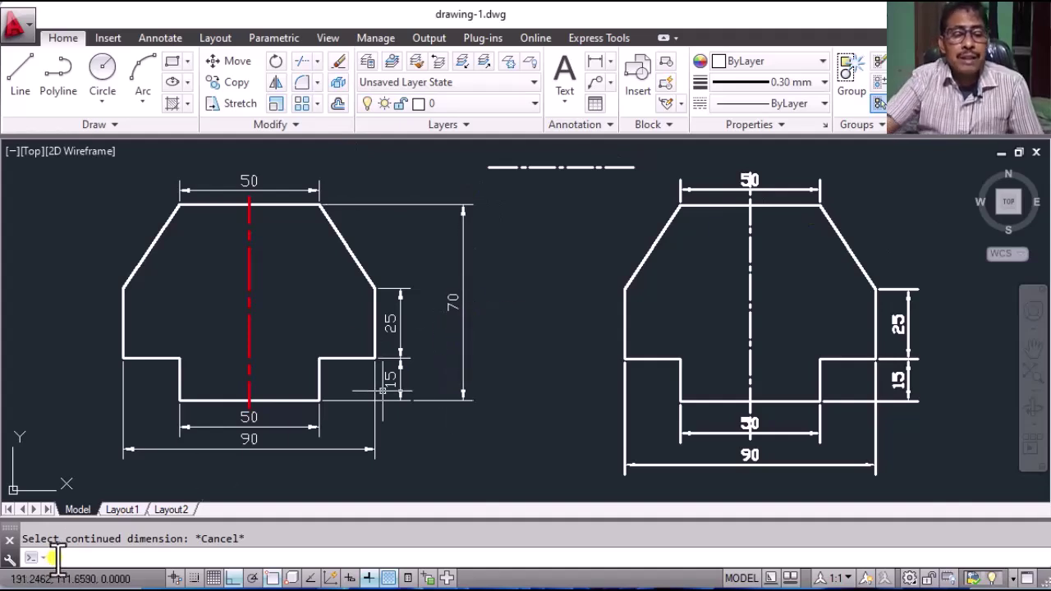
# - Dimension the redrawn profile's overall height from bottom edge to top edge, placed outside the two stacked vertical dimensions
pyautogui.write('dli')
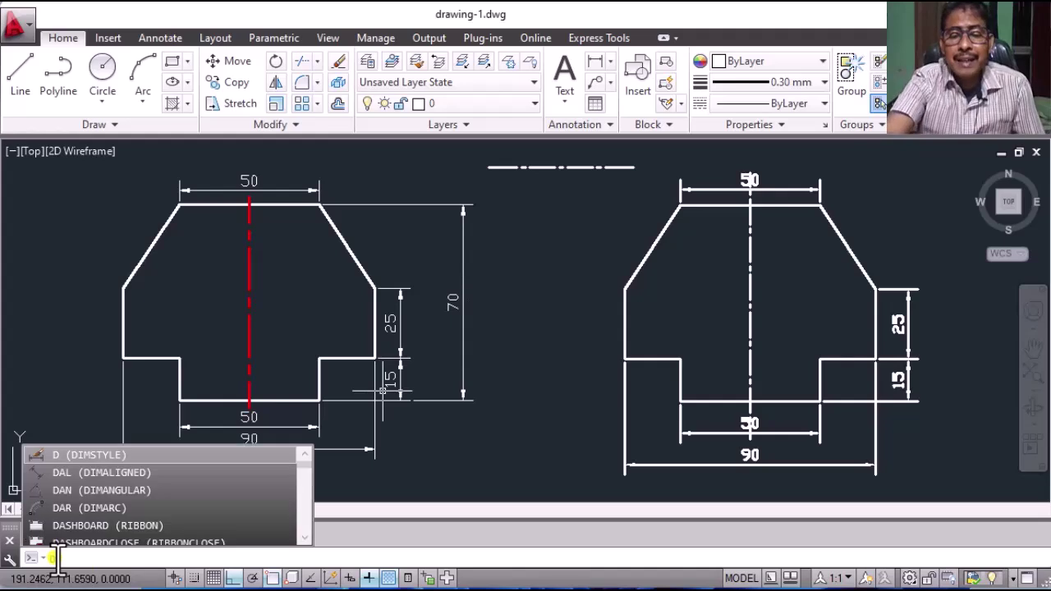
pyautogui.press('Return')
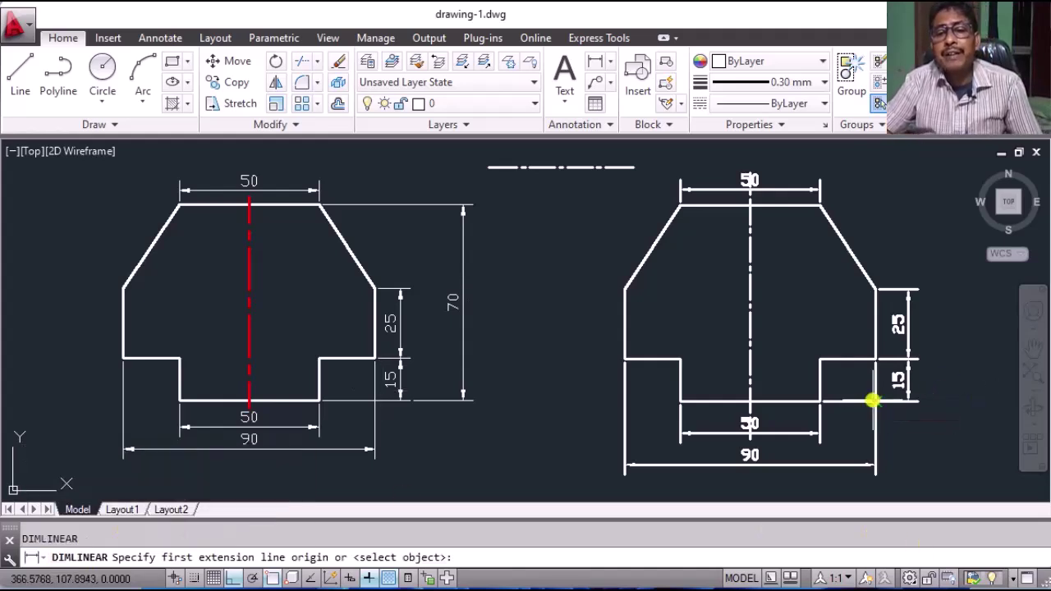
pyautogui.click(874, 400)
pyautogui.click(818, 213)
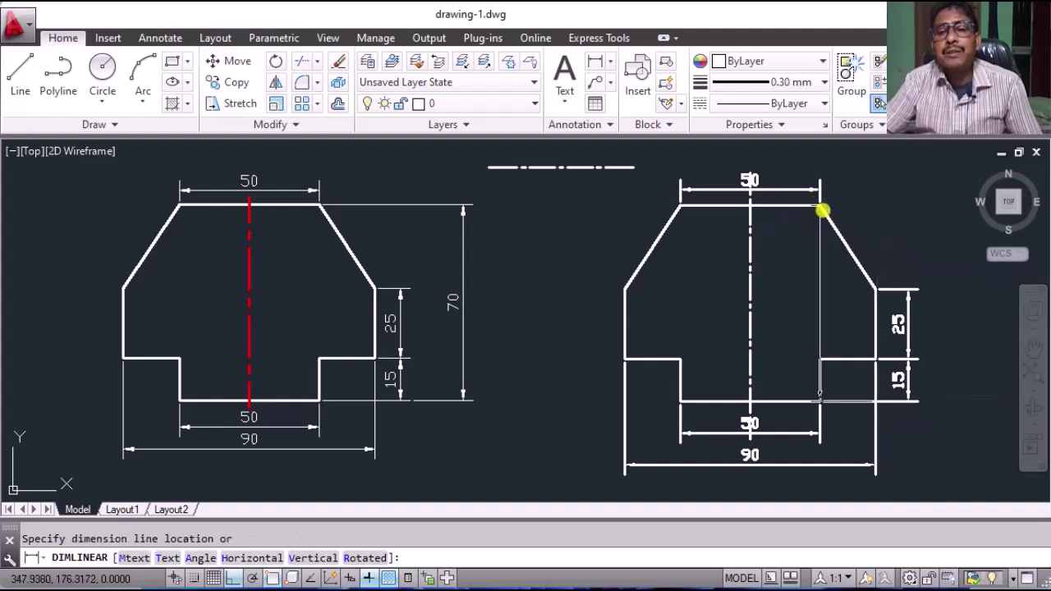
pyautogui.click(951, 269)
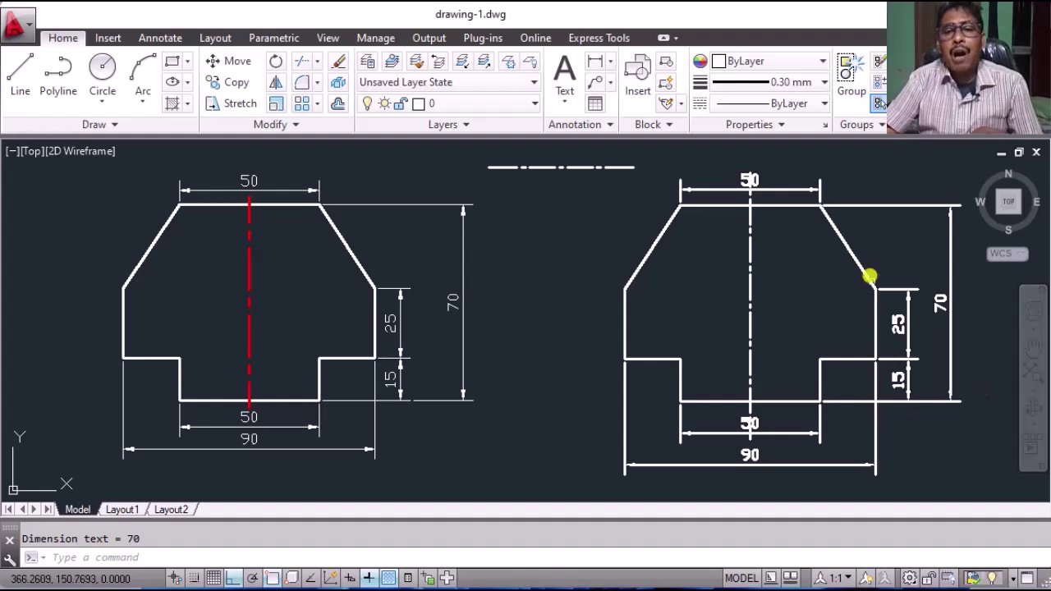
pyautogui.moveTo(870, 271)
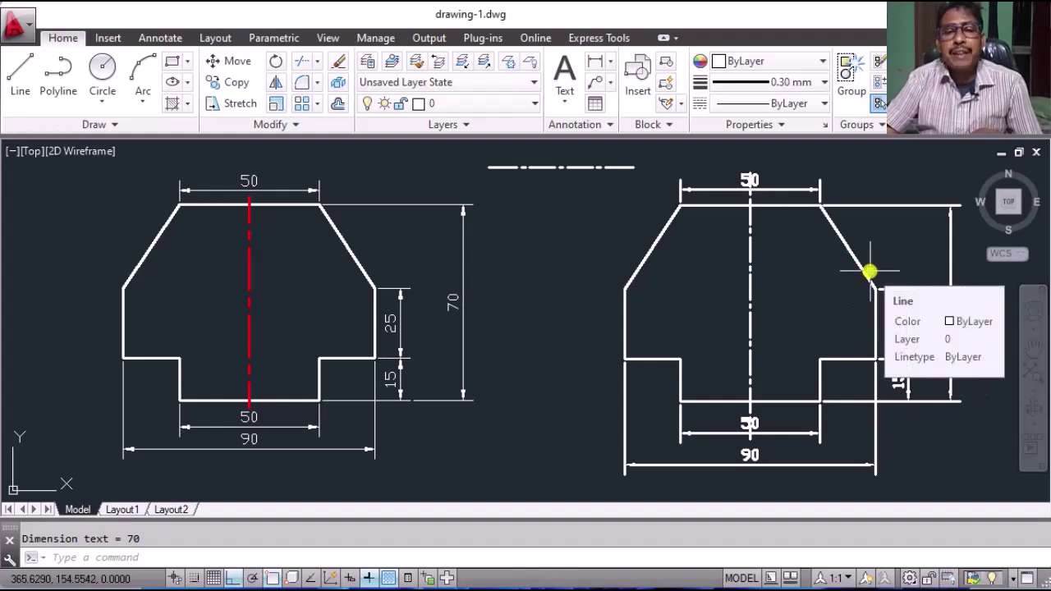